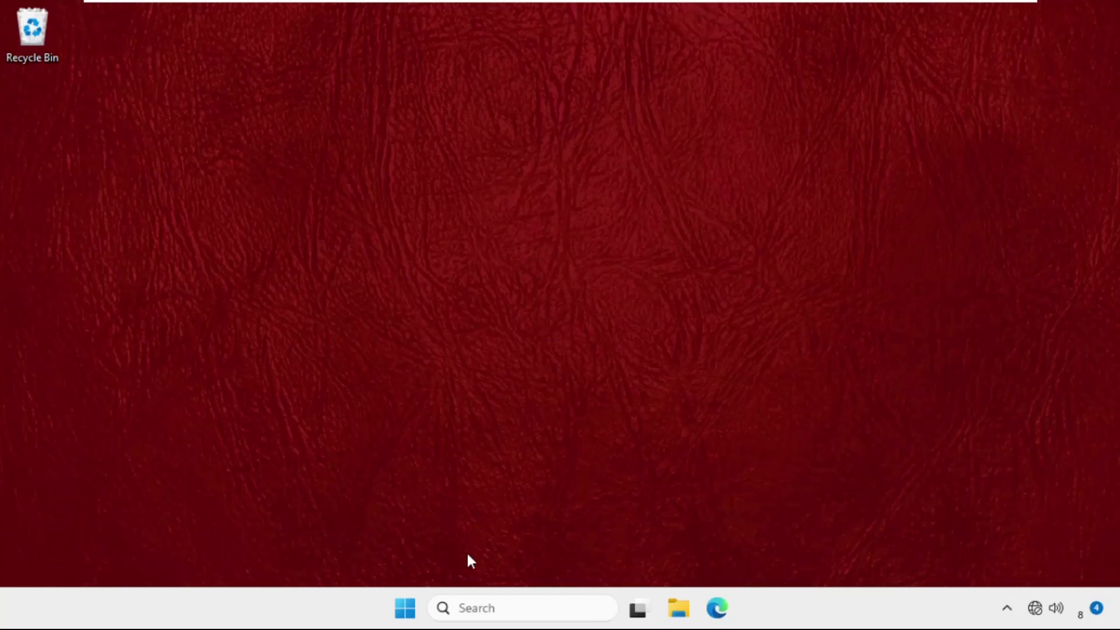
Search for Task Manager, correct the query, and open it.
{"action": "left_click", "coordinate": [473, 607]}
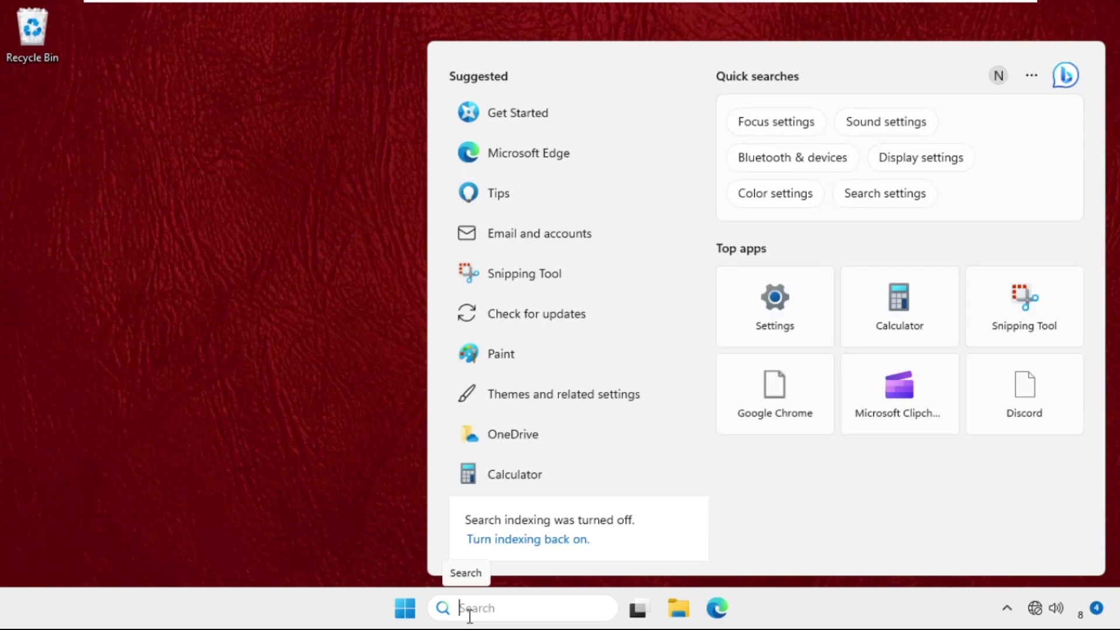
{"action": "type", "text": "task mm,a"}
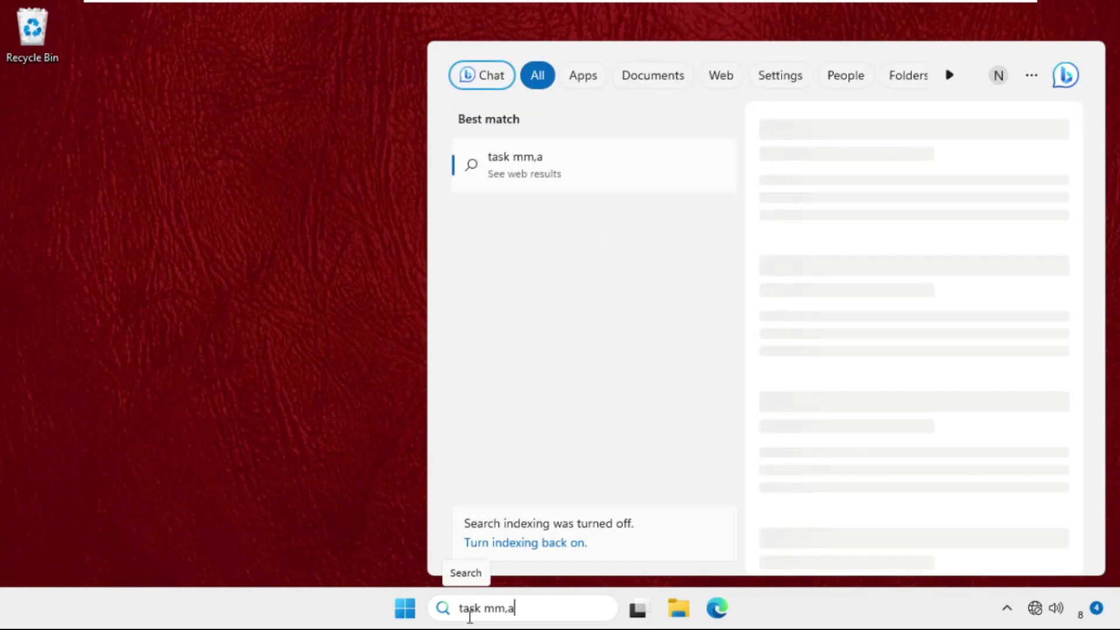
{"action": "key", "text": "BackSpace"}
{"action": "key", "text": "BackSpace"}
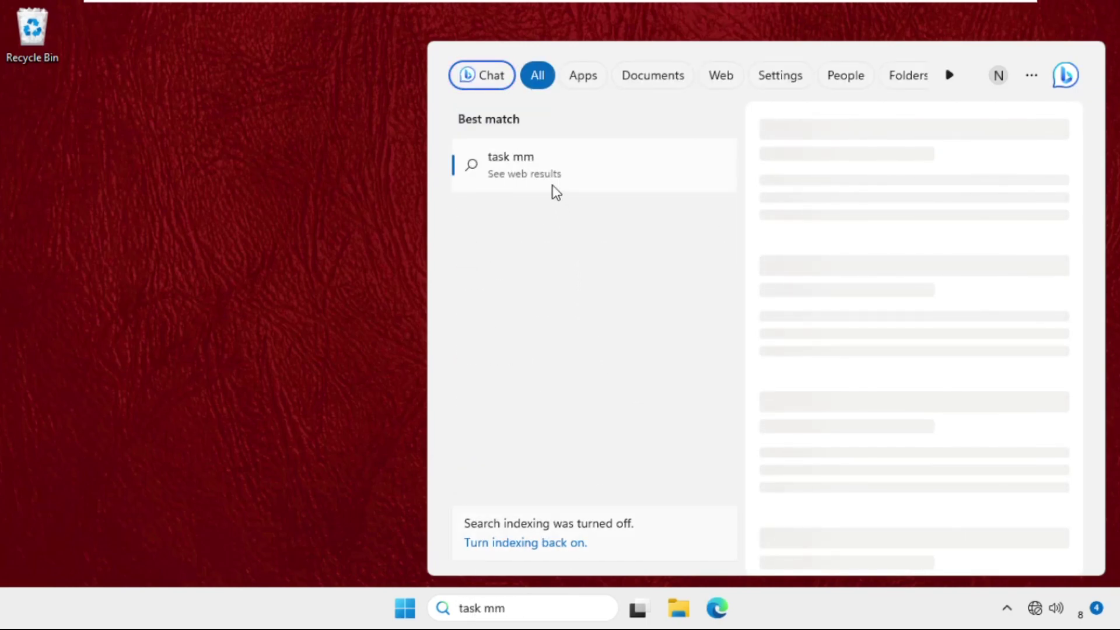
{"action": "left_click", "coordinate": [561, 160]}
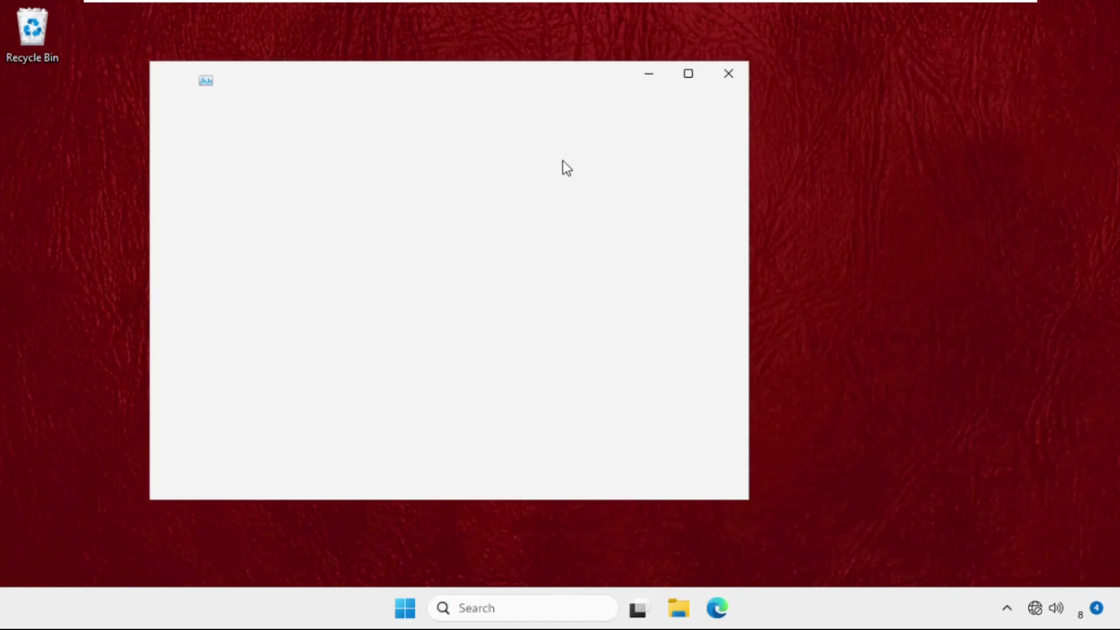
Start a new task in Task Manager and browse for its program.
{"action": "left_click", "coordinate": [448, 122]}
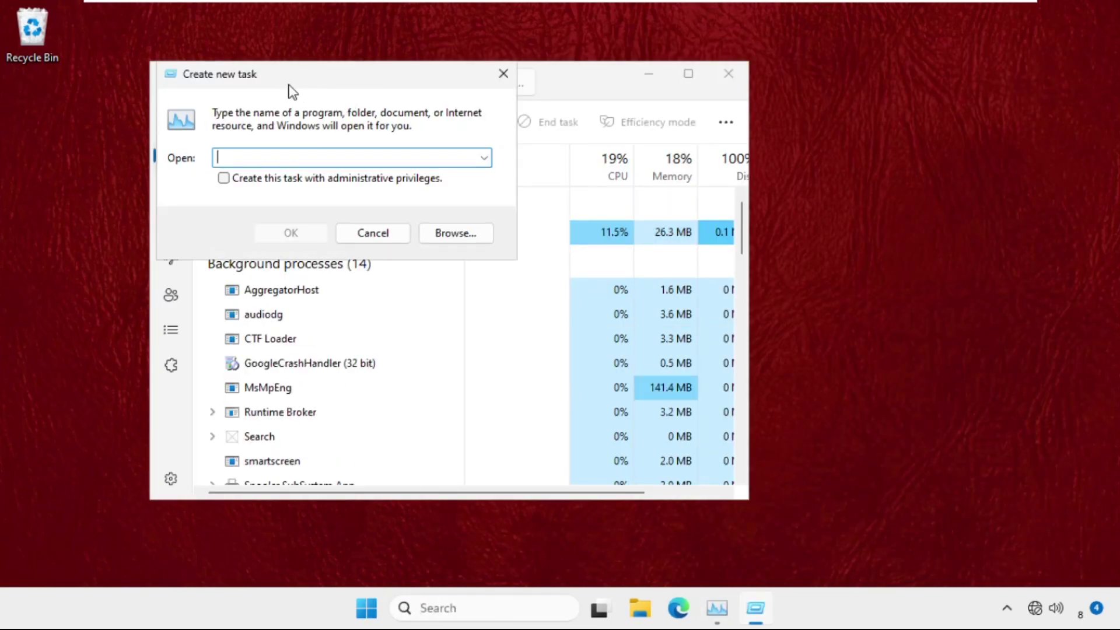
{"action": "left_click_drag", "start_coordinate": [262, 77], "coordinate": [661, 134]}
{"action": "left_click", "coordinate": [791, 272]}
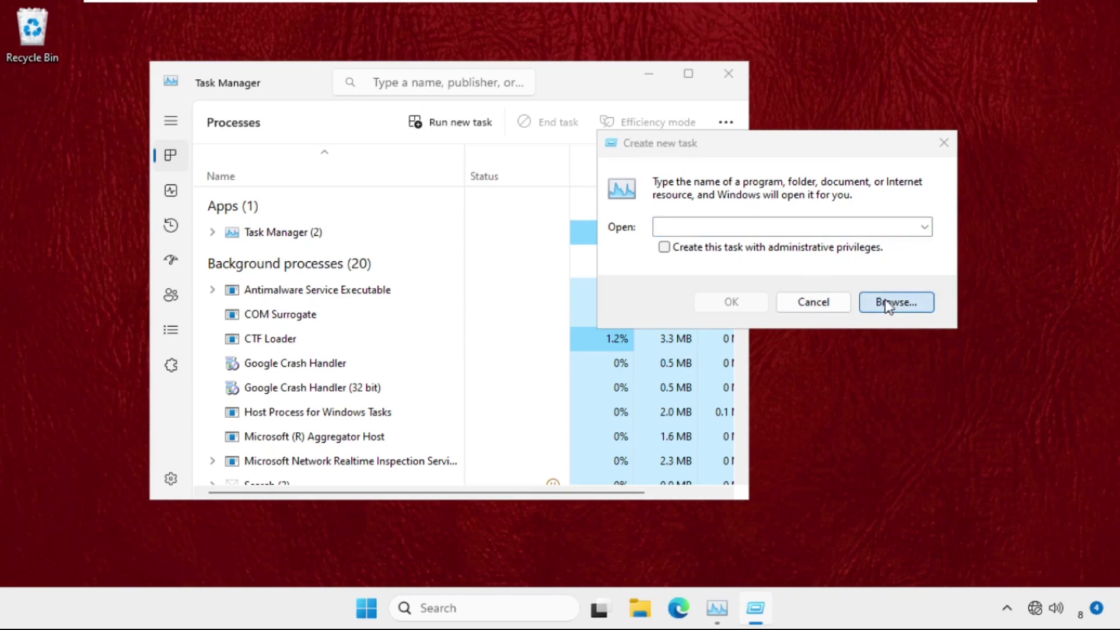
Browse to C:\Windows\System32 and pick cmd.exe as the program to run.
{"action": "left_click", "coordinate": [611, 426]}
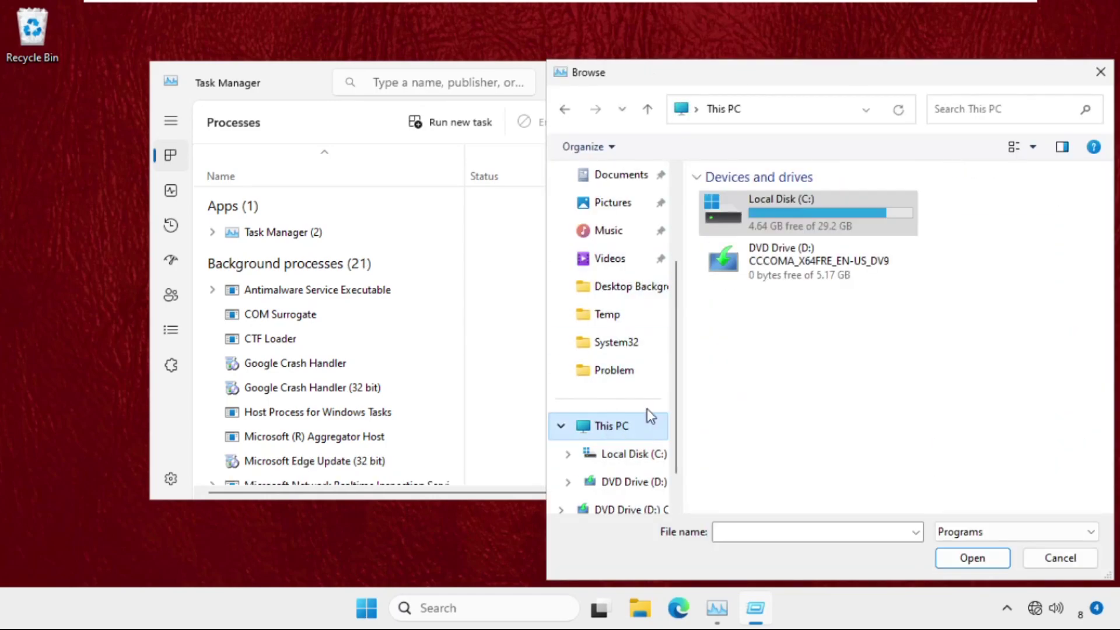
{"action": "left_click", "coordinate": [765, 210]}
{"action": "double_click", "coordinate": [765, 206]}
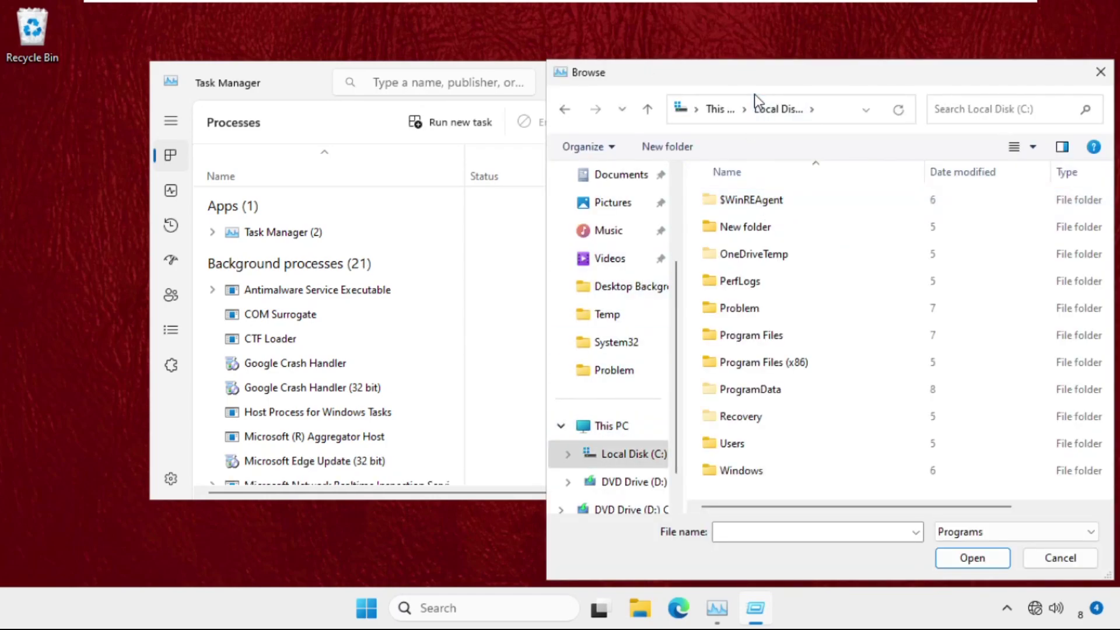
{"action": "double_click", "coordinate": [741, 470]}
{"action": "left_click_drag", "start_coordinate": [748, 79], "coordinate": [718, 57]}
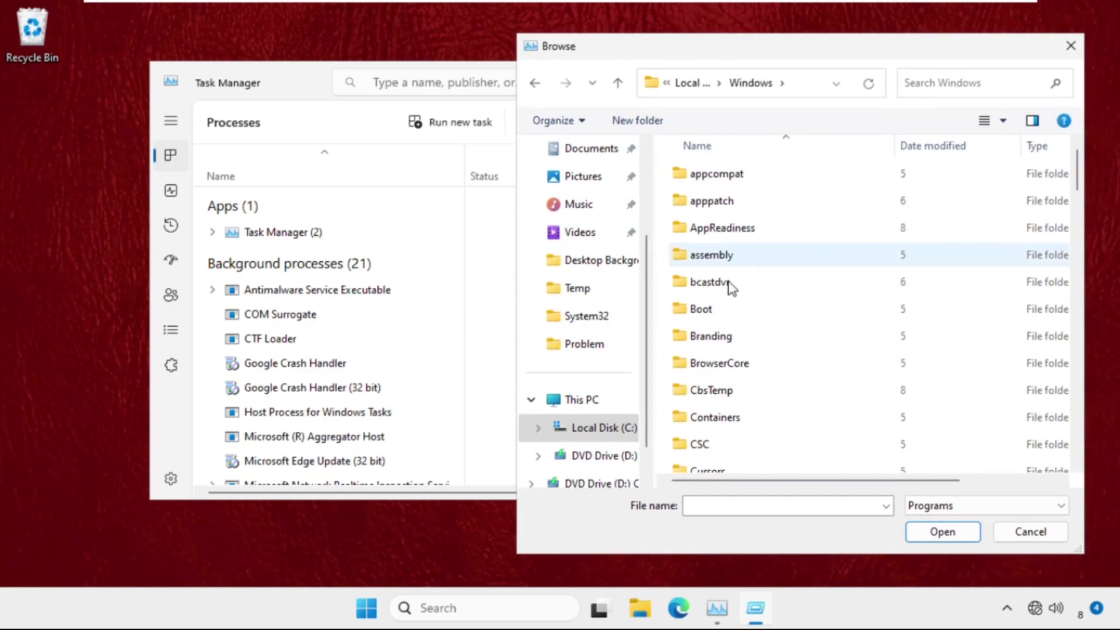
{"action": "left_click", "coordinate": [722, 316]}
{"action": "scroll", "coordinate": [723, 315], "scroll_direction": "down", "scroll_amount": 12}
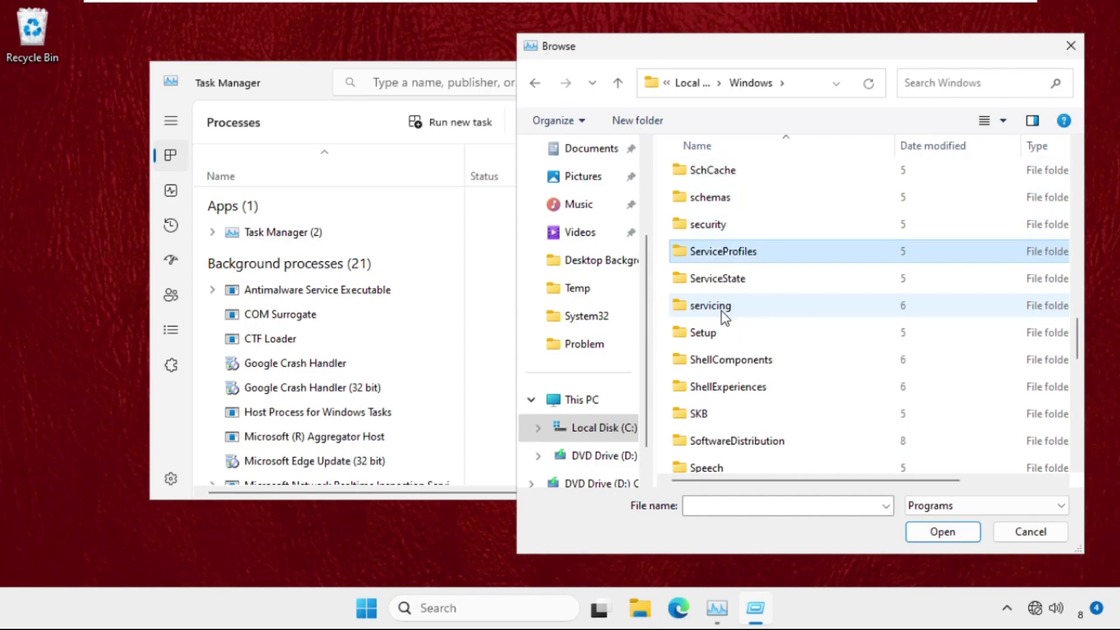
{"action": "scroll", "coordinate": [726, 289], "scroll_direction": "down", "scroll_amount": 4}
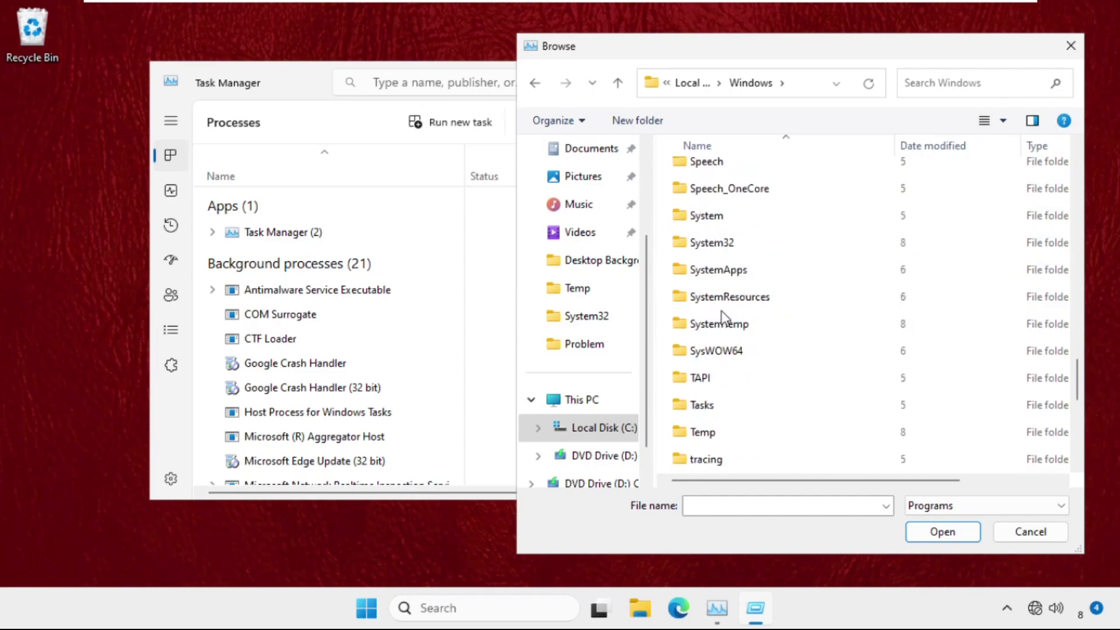
{"action": "double_click", "coordinate": [730, 244]}
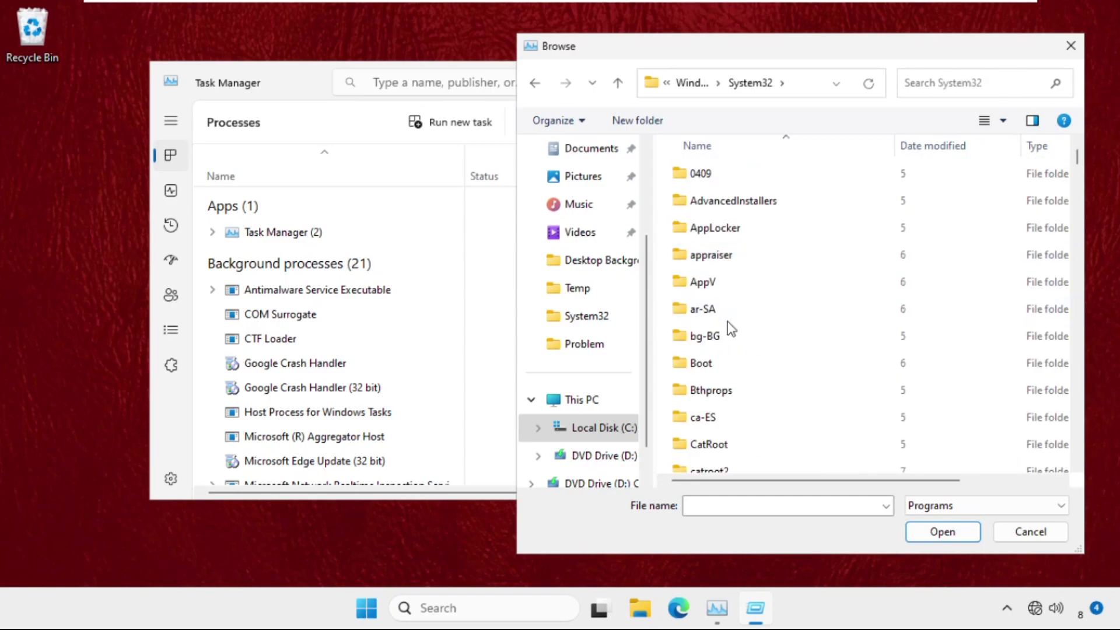
{"action": "scroll", "coordinate": [727, 321], "scroll_direction": "down", "scroll_amount": 4}
{"action": "scroll", "coordinate": [727, 322], "scroll_direction": "down", "scroll_amount": 4}
{"action": "scroll", "coordinate": [727, 321], "scroll_direction": "down", "scroll_amount": 3}
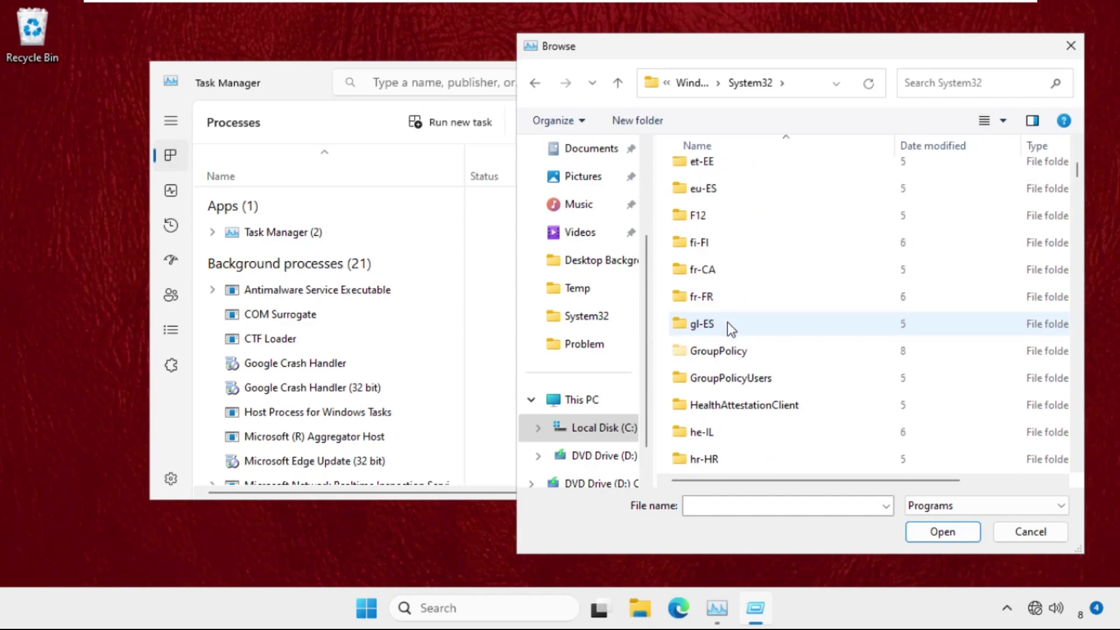
{"action": "type", "text": "changepk"}
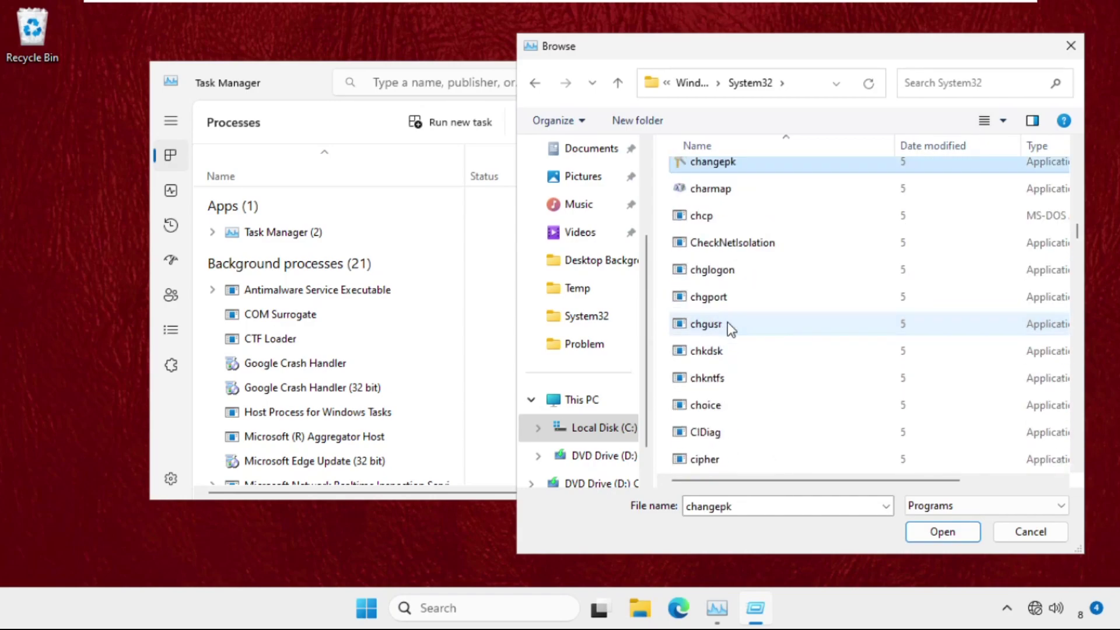
{"action": "scroll", "coordinate": [728, 322], "scroll_direction": "down", "scroll_amount": 2}
{"action": "scroll", "coordinate": [728, 322], "scroll_direction": "down", "scroll_amount": 1}
{"action": "scroll", "coordinate": [727, 322], "scroll_direction": "down", "scroll_amount": 3}
{"action": "scroll", "coordinate": [727, 323], "scroll_direction": "down", "scroll_amount": 1}
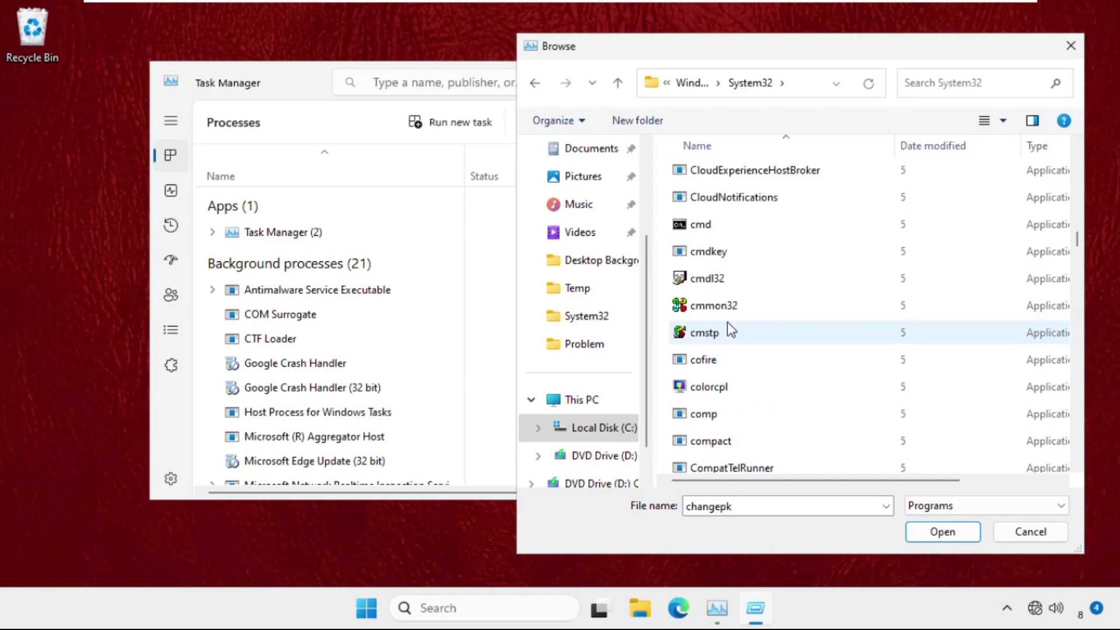
{"action": "left_click", "coordinate": [700, 224]}
{"action": "left_click", "coordinate": [942, 531]}
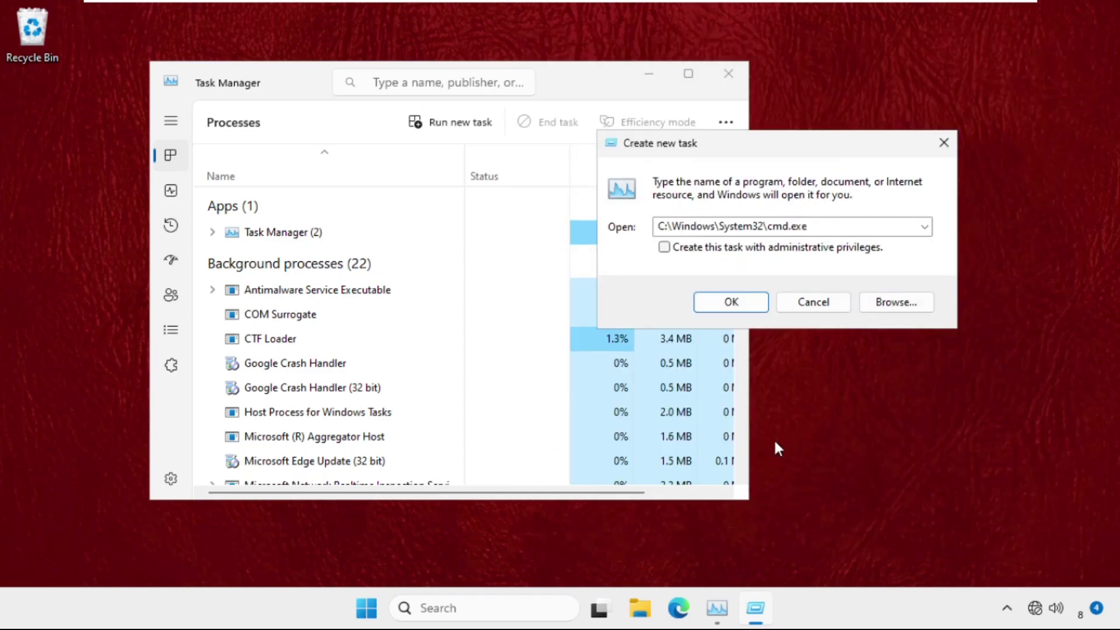
Launch cmd.exe as a new task with administrative privileges.
{"action": "left_click", "coordinate": [664, 247]}
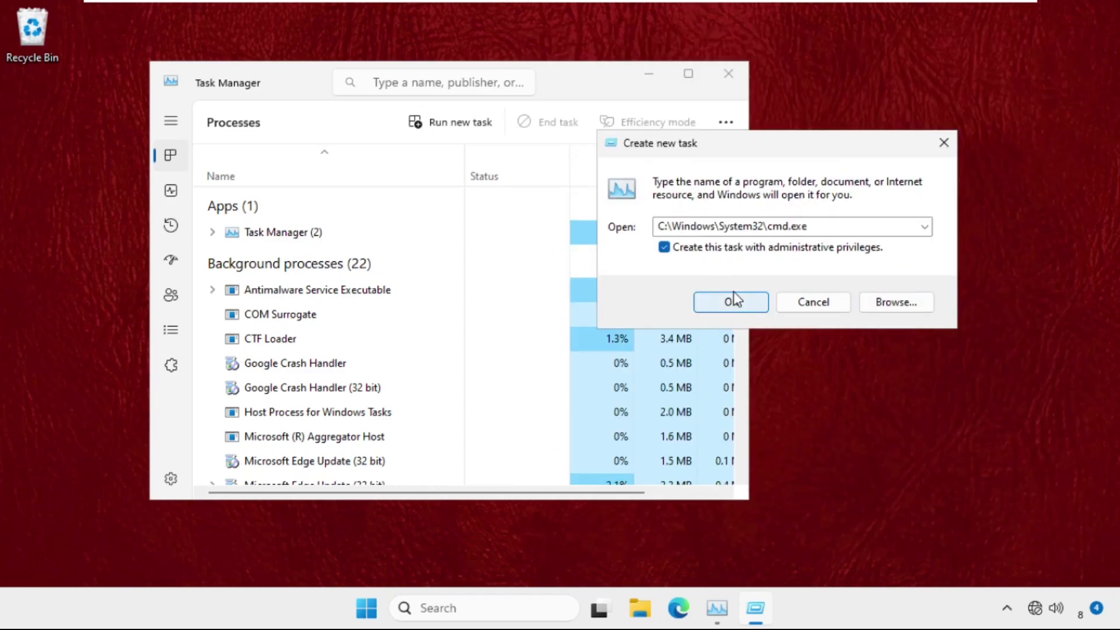
{"action": "left_click", "coordinate": [664, 246]}
{"action": "left_click", "coordinate": [664, 246]}
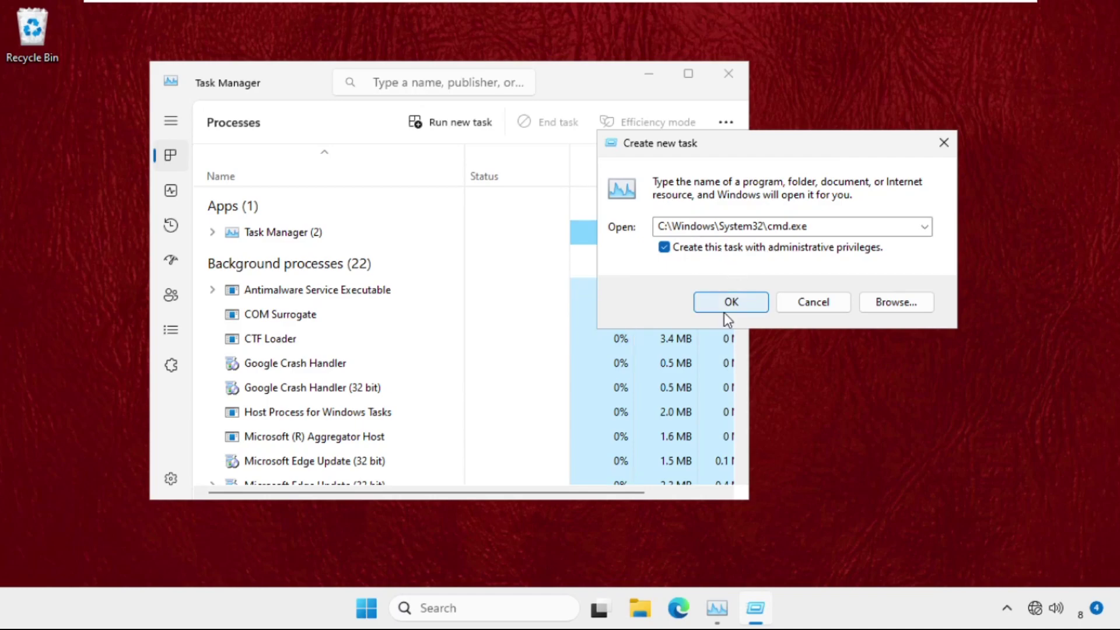
{"action": "left_click", "coordinate": [731, 301]}
Close Task Manager, then shrink the elevated Command Prompt and move it higher.
{"action": "left_click", "coordinate": [728, 72]}
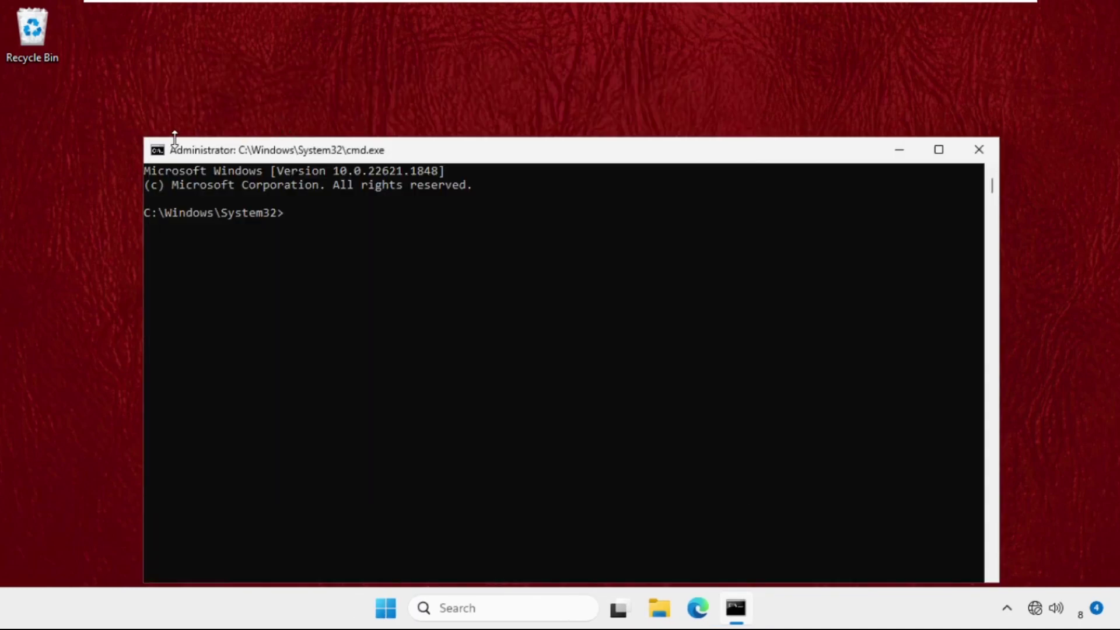
{"action": "left_click_drag", "start_coordinate": [145, 142], "coordinate": [221, 258]}
{"action": "left_click_drag", "start_coordinate": [328, 267], "coordinate": [327, 110]}
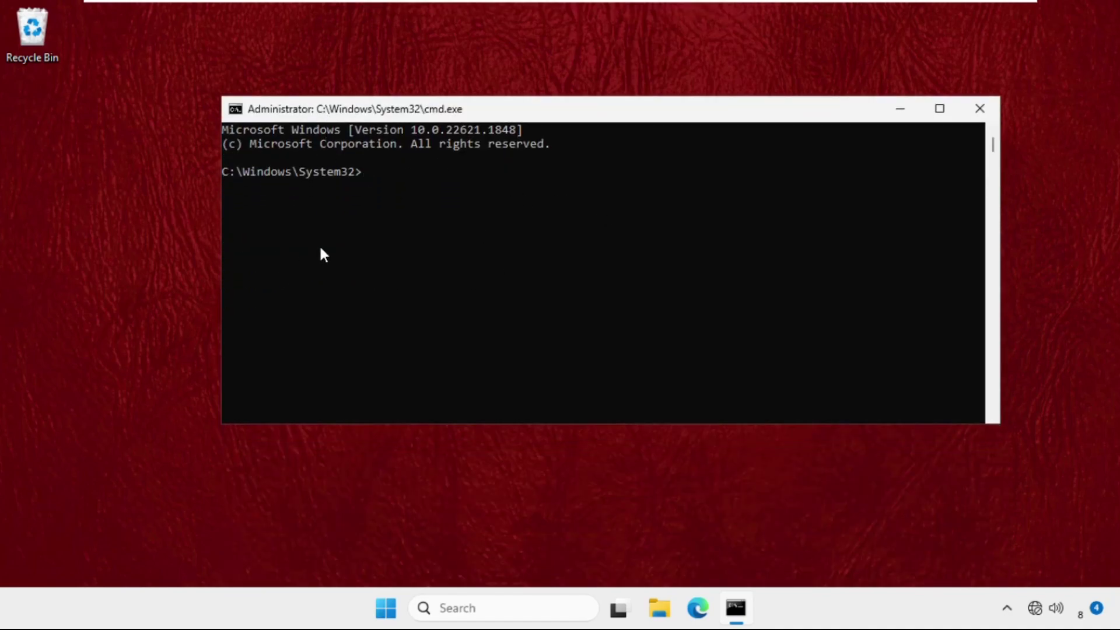
{"action": "type", "text": "dism /"}
{"action": "type", "text": "onli"}
{"action": "type", "text": "ne /"}
{"action": "type", "text": "cle"}
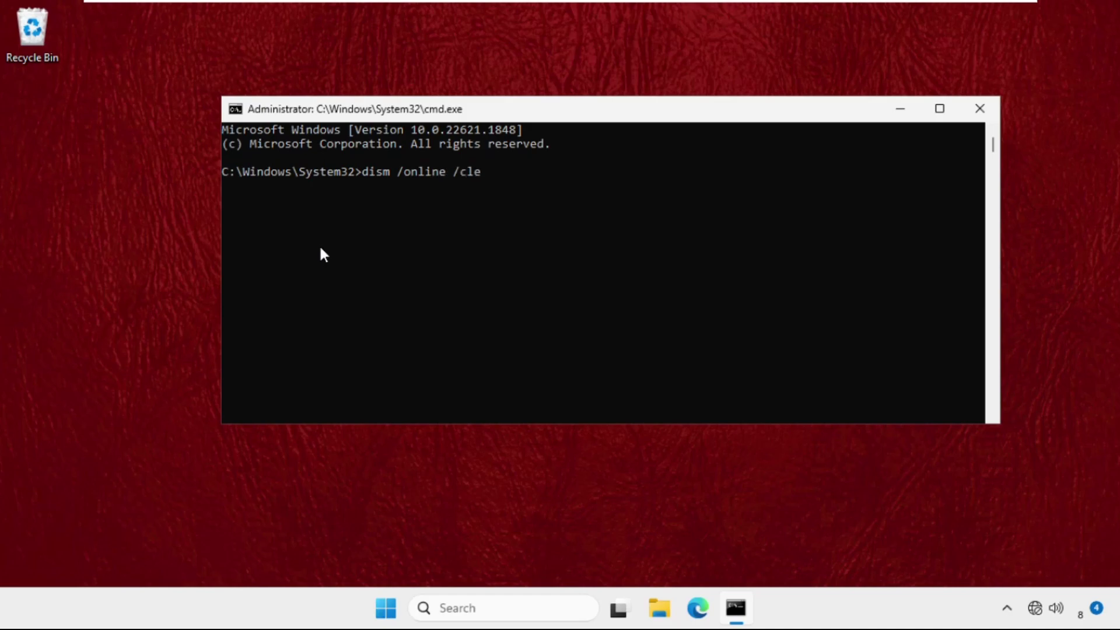
{"action": "type", "text": "anup-i"}
{"action": "type", "text": "mage /"}
{"action": "type", "text": "resto"}
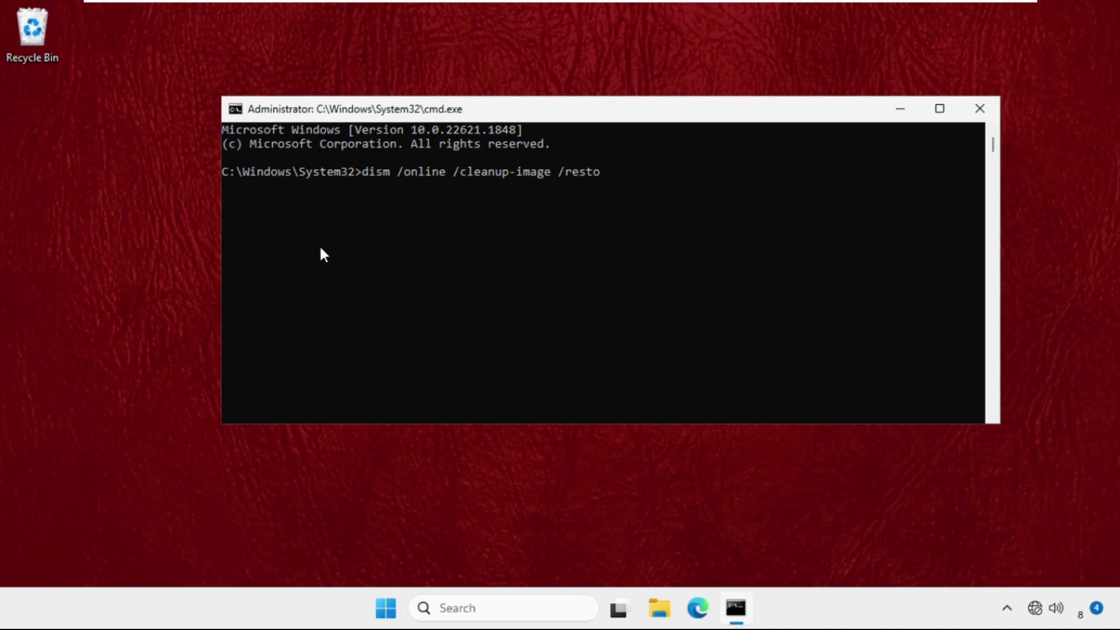
{"action": "type", "text": "rehealth"}
Run dism /online /cleanup-image /restorehealth in the admin Command Prompt.
{"action": "key", "text": "Return"}
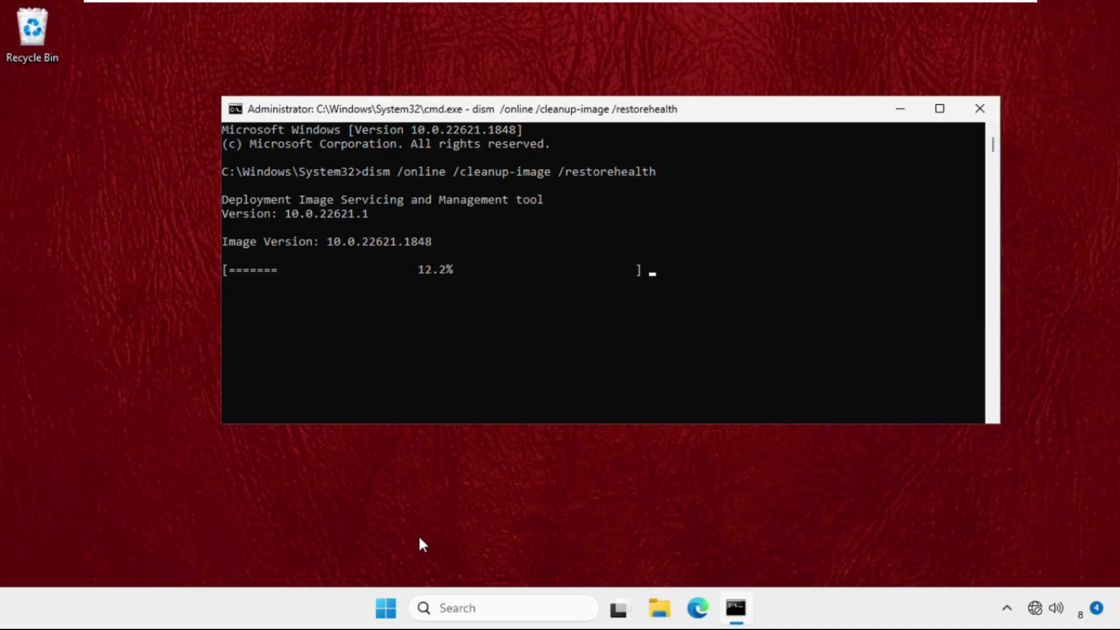
Search for 'device' and open Device Manager from Best match.
{"action": "left_click", "coordinate": [444, 610]}
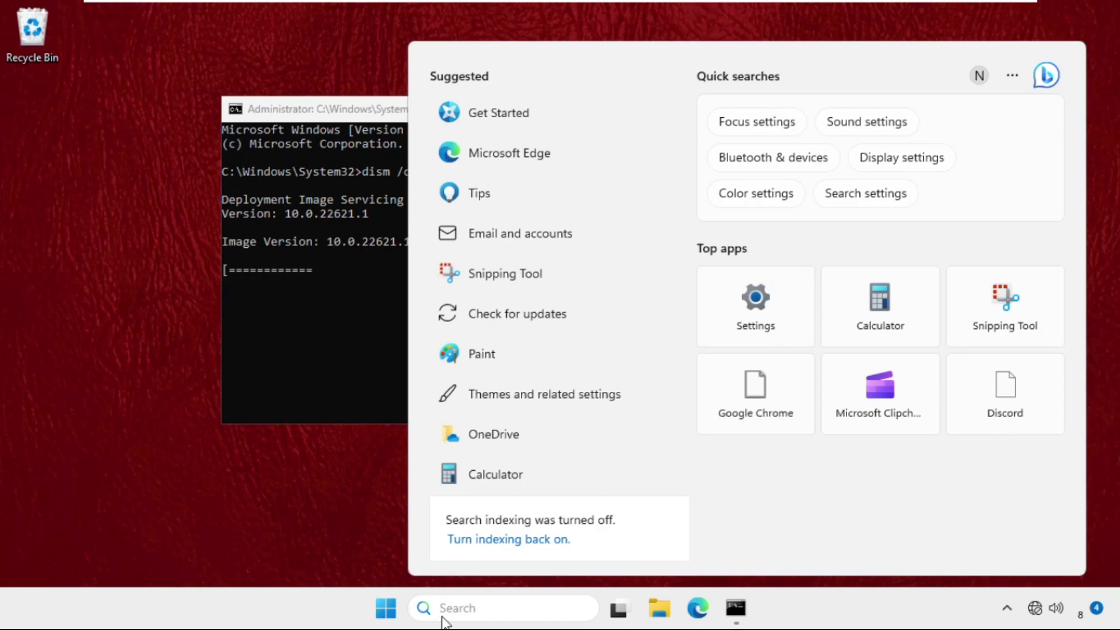
{"action": "type", "text": "device"}
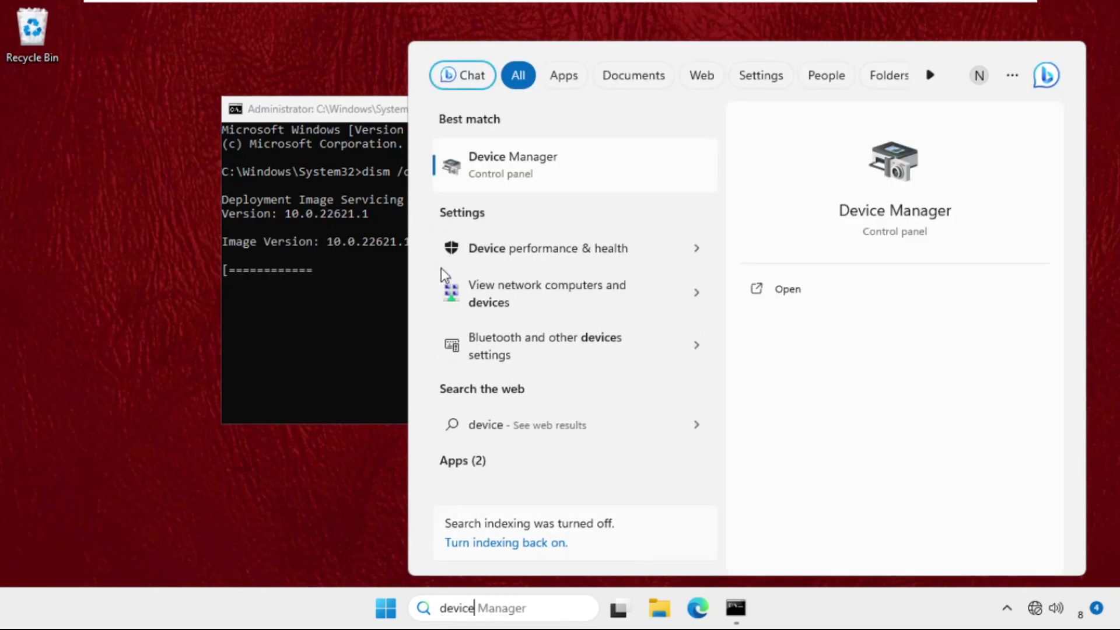
{"action": "left_click", "coordinate": [501, 165]}
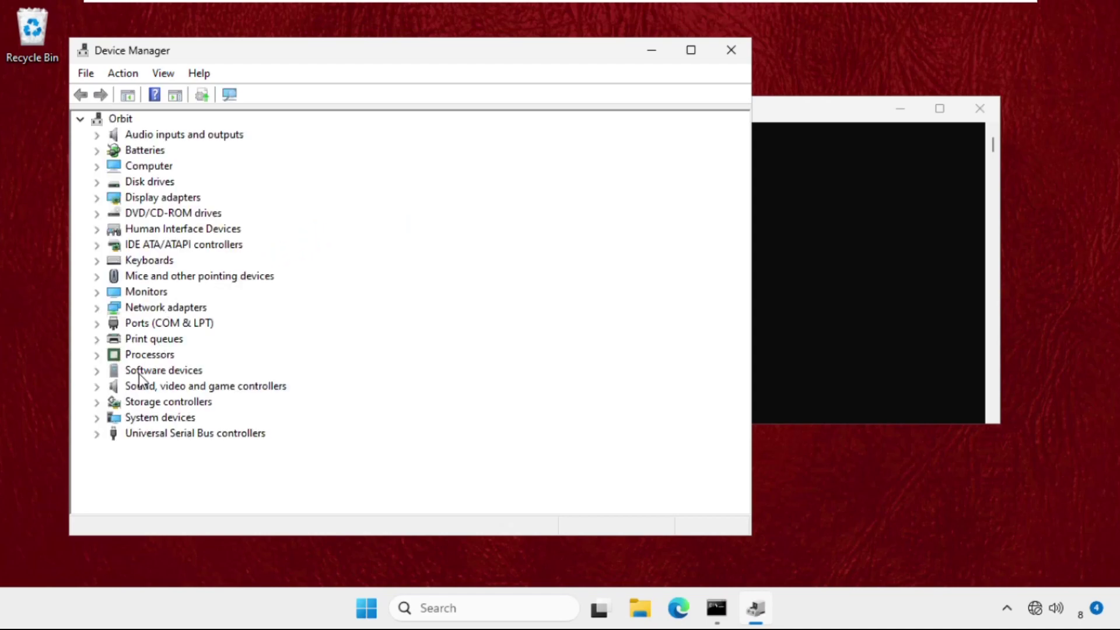
Expand Print queues and check the Root Print Queue properties.
{"action": "left_click", "coordinate": [145, 339]}
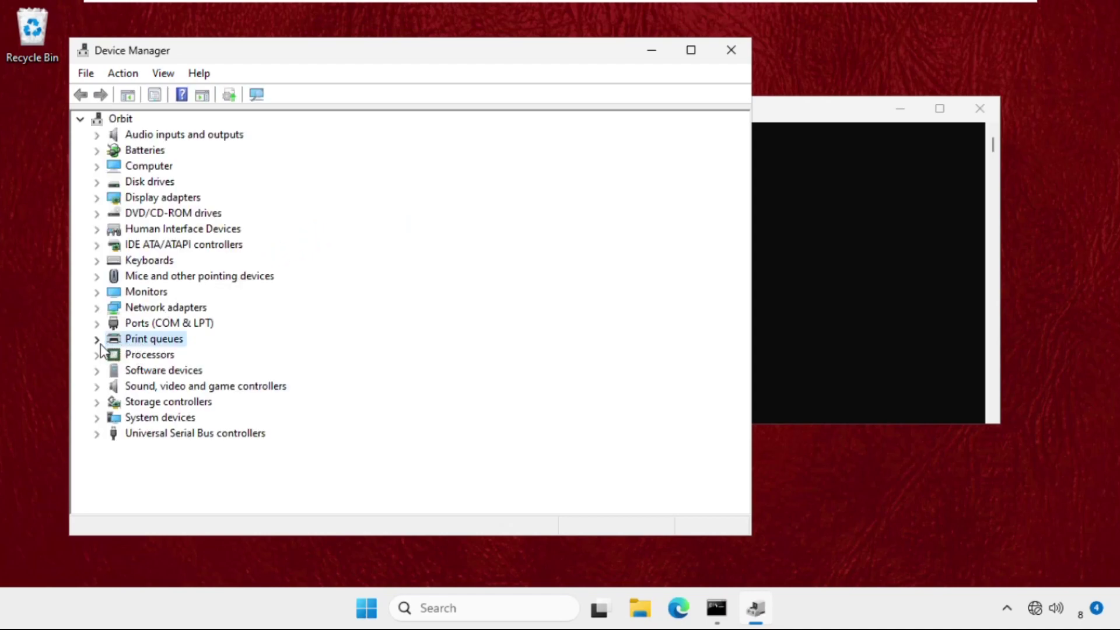
{"action": "left_click", "coordinate": [97, 339]}
{"action": "left_click", "coordinate": [180, 372]}
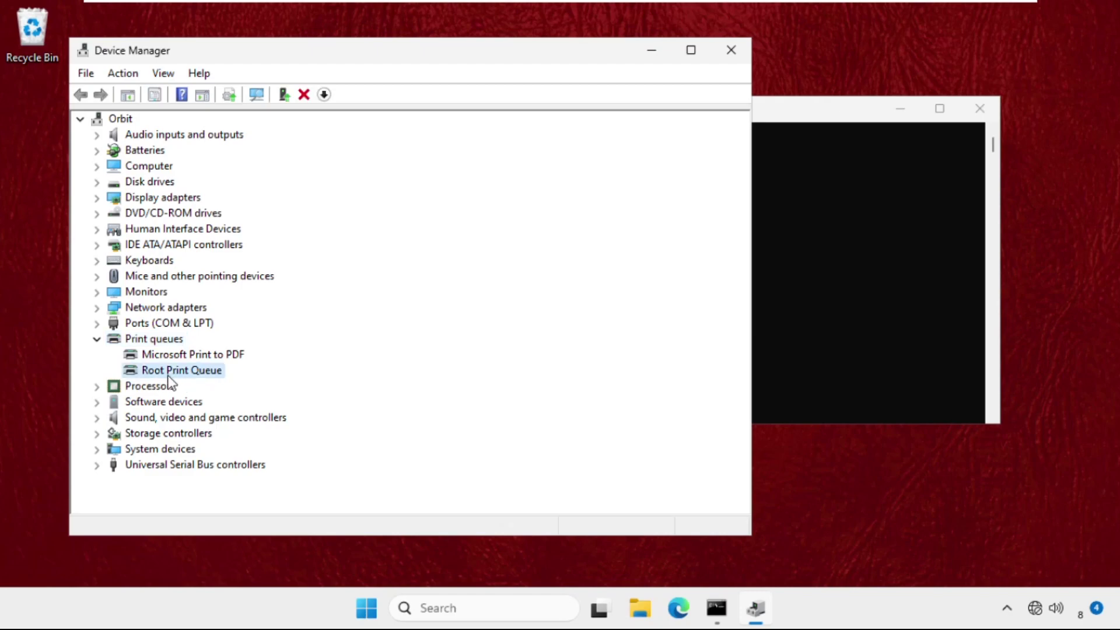
{"action": "right_click", "coordinate": [182, 373]}
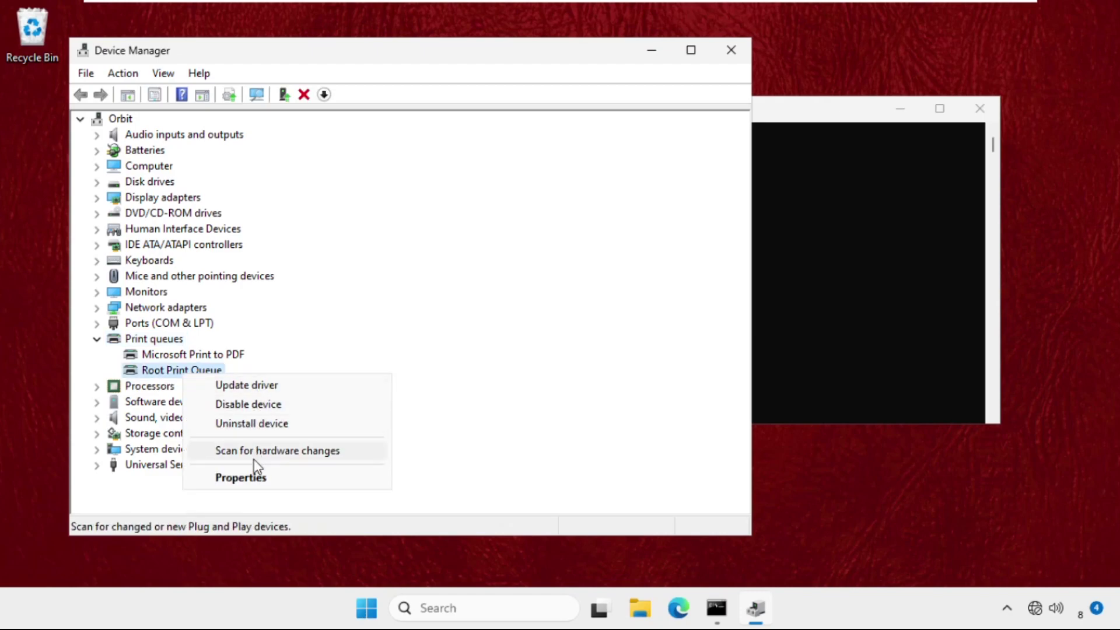
{"action": "left_click", "coordinate": [241, 477]}
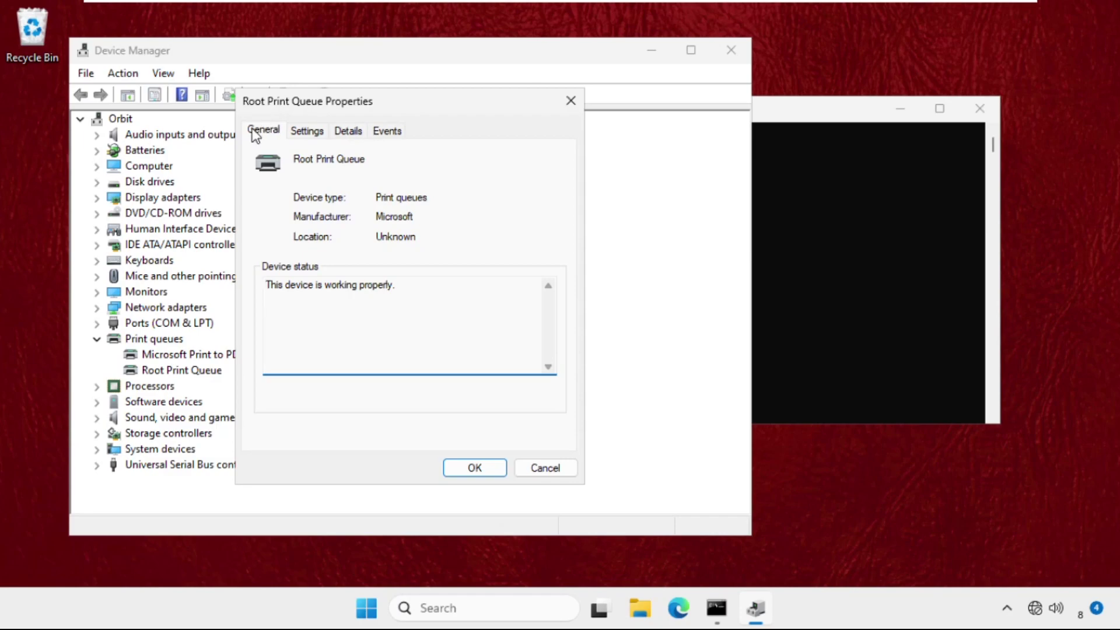
{"action": "left_click", "coordinate": [571, 100]}
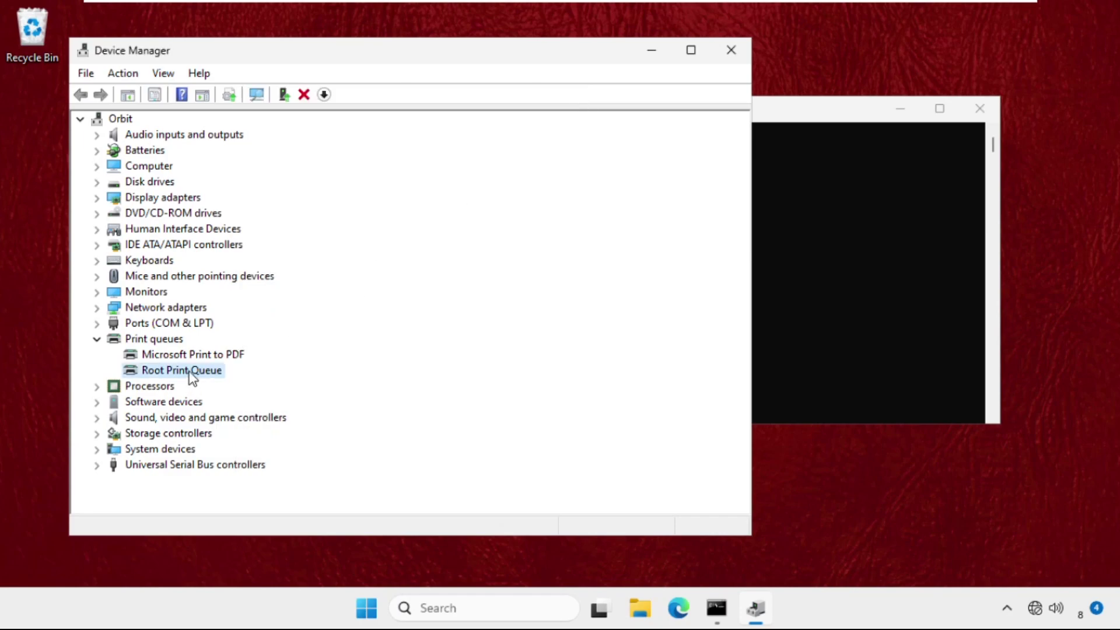
Auto-update the Root Print Queue driver, close Device Manager, and search for Services.
{"action": "right_click", "coordinate": [191, 370]}
{"action": "left_click", "coordinate": [241, 384]}
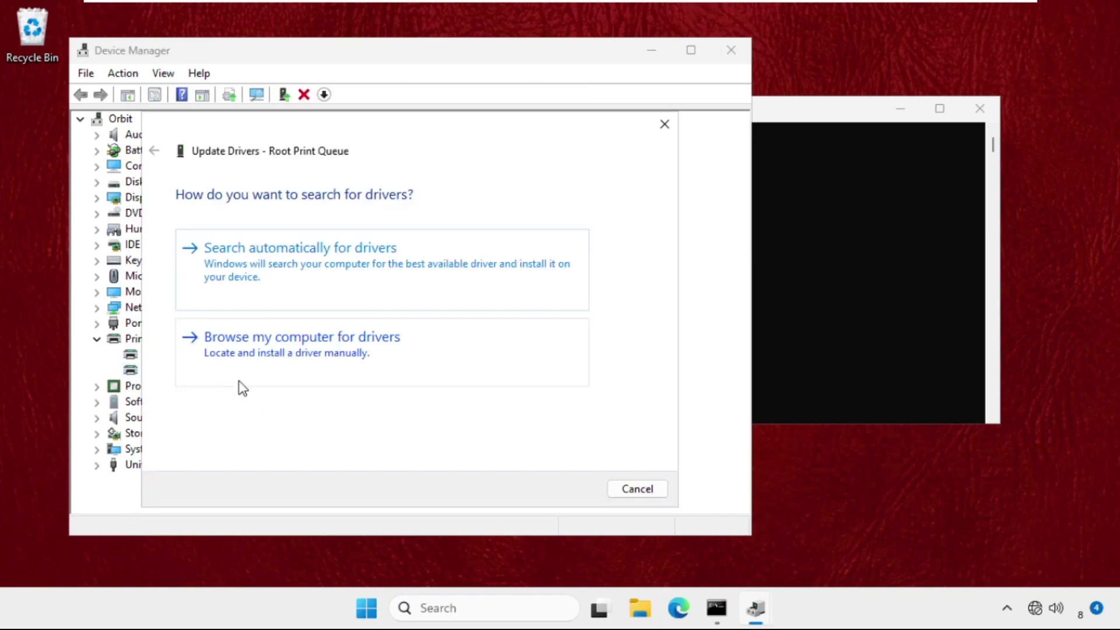
{"action": "left_click", "coordinate": [283, 263]}
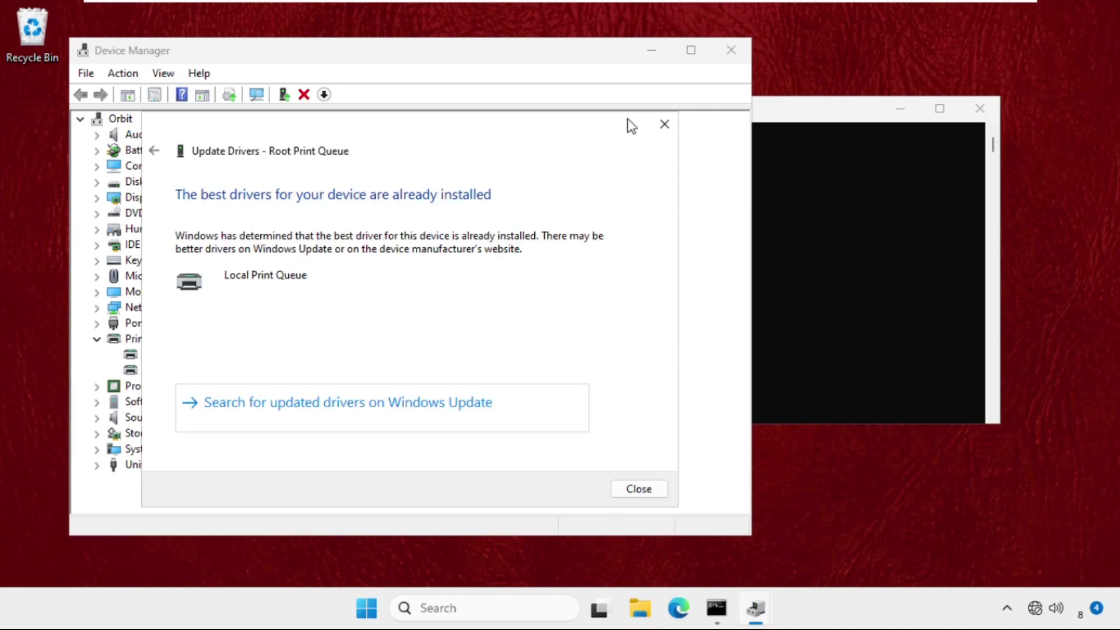
{"action": "left_click", "coordinate": [665, 123]}
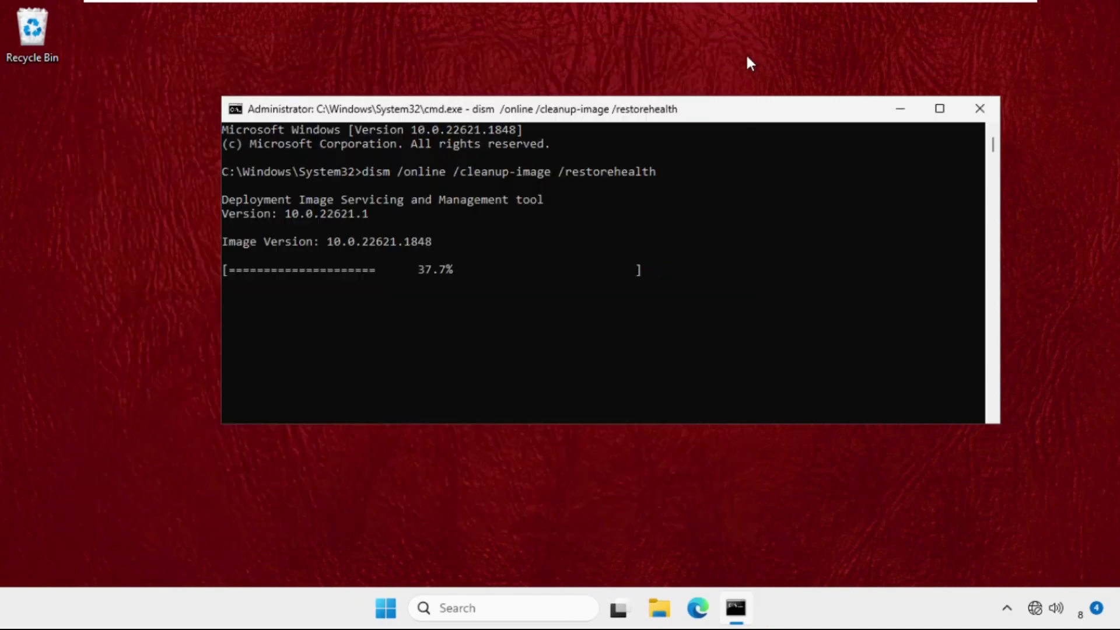
{"action": "left_click", "coordinate": [731, 50]}
{"action": "left_click", "coordinate": [473, 607]}
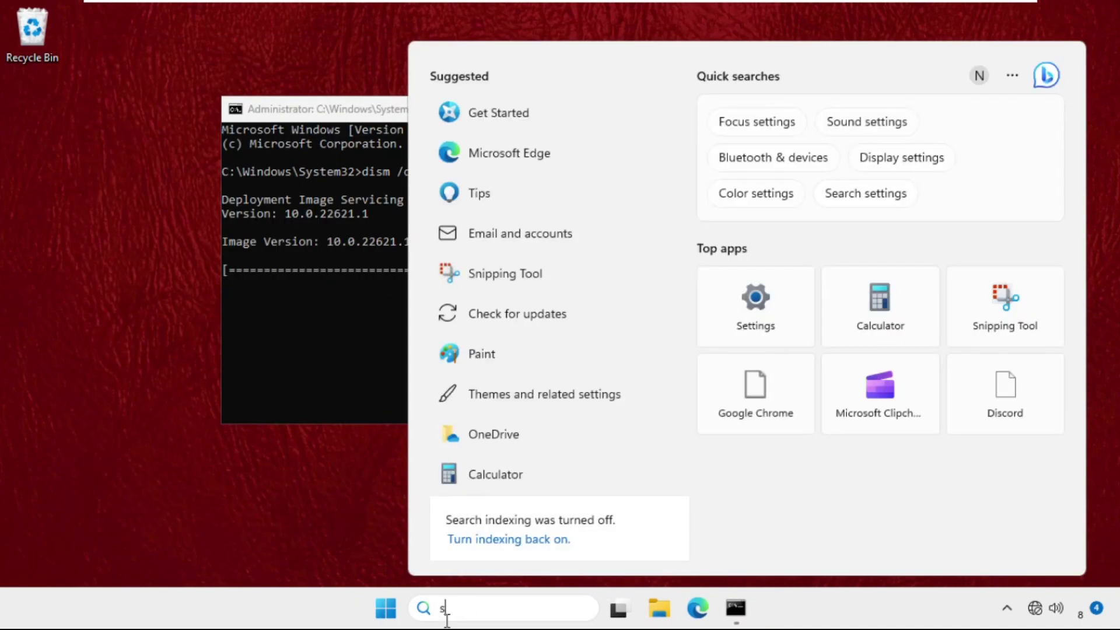
{"action": "type", "text": "service"}
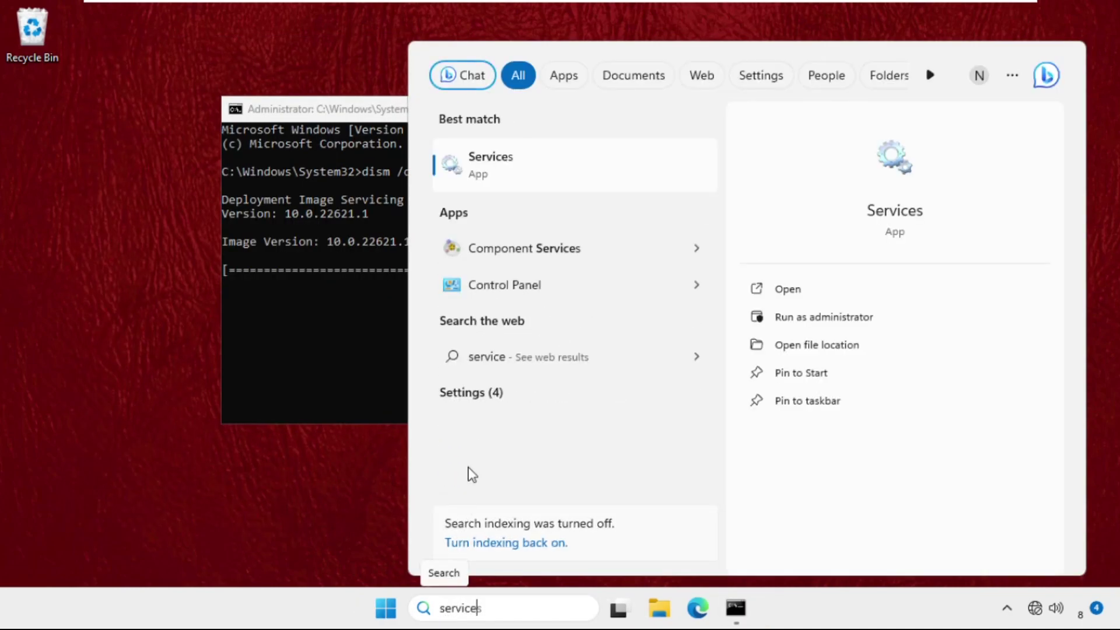
{"action": "type", "text": "s"}
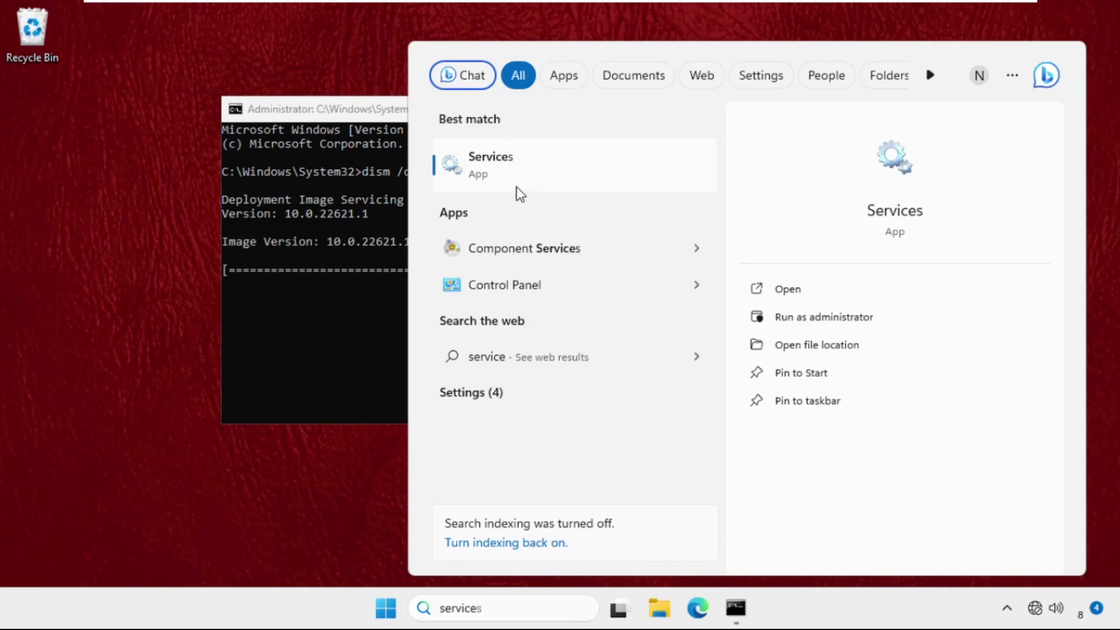
Open Services and bring up the Windows Update service's context menu.
{"action": "left_click", "coordinate": [516, 183]}
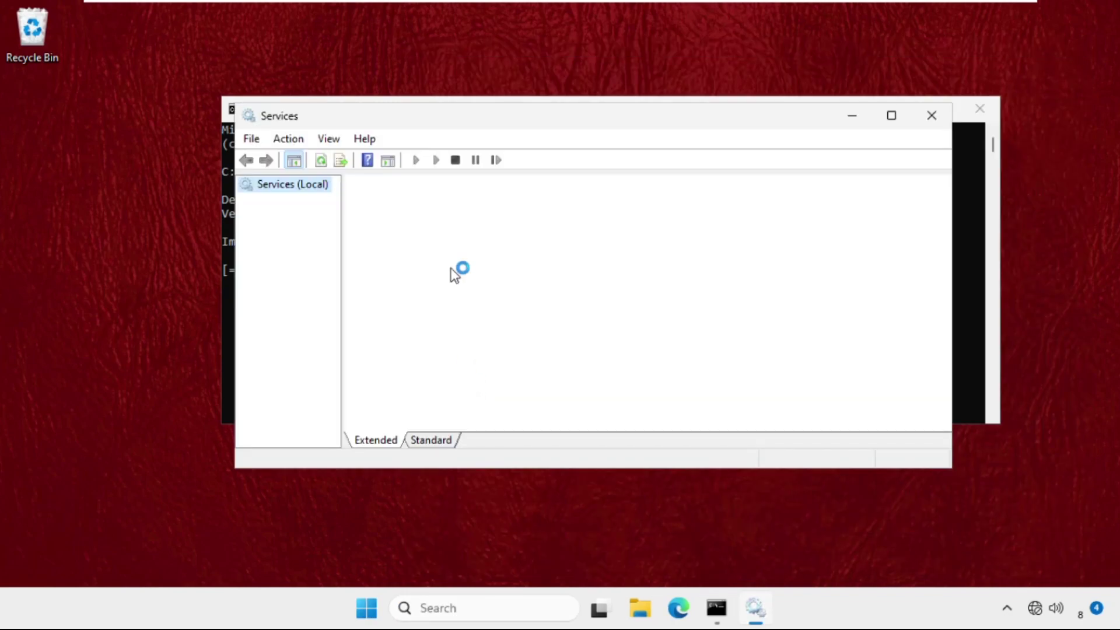
{"action": "left_click", "coordinate": [682, 311]}
{"action": "type", "text": "w"}
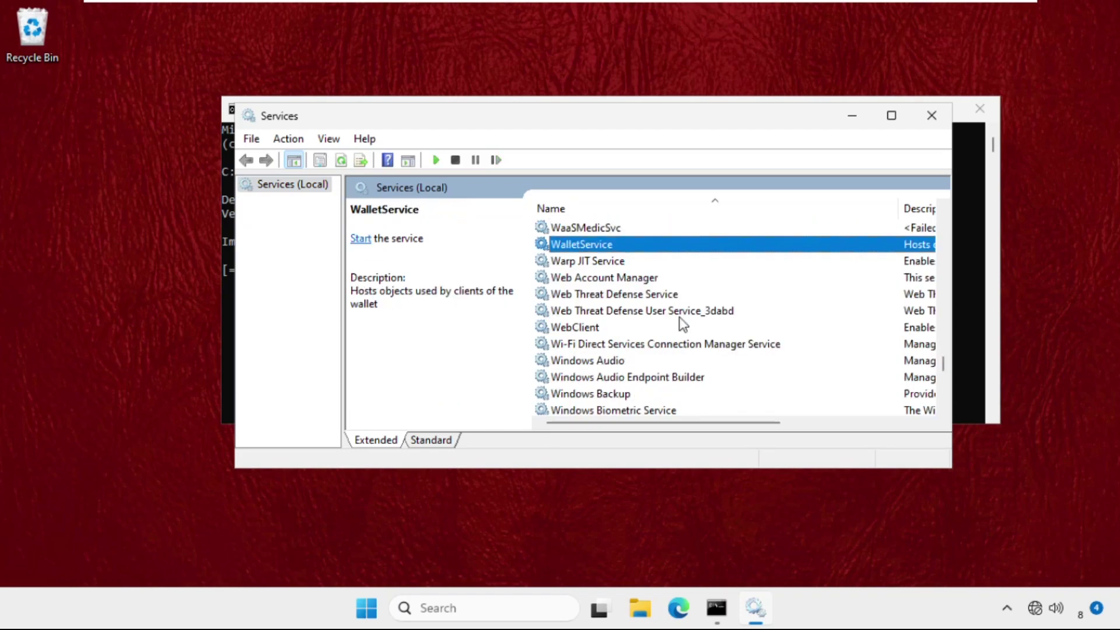
{"action": "type", "text": "eb twi"}
{"action": "scroll", "coordinate": [679, 317], "scroll_direction": "down", "scroll_amount": 4}
{"action": "scroll", "coordinate": [679, 317], "scroll_direction": "down", "scroll_amount": 3}
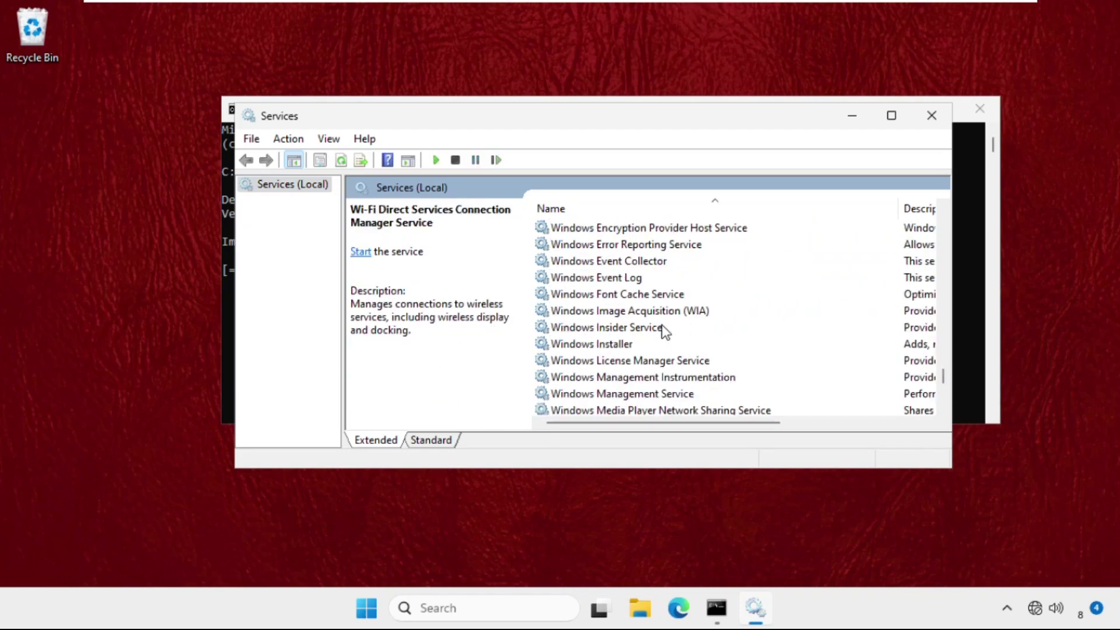
{"action": "scroll", "coordinate": [662, 324], "scroll_direction": "down", "scroll_amount": 3}
{"action": "scroll", "coordinate": [635, 364], "scroll_direction": "down", "scroll_amount": 3}
{"action": "scroll", "coordinate": [635, 364], "scroll_direction": "down", "scroll_amount": 3}
{"action": "scroll", "coordinate": [635, 364], "scroll_direction": "down", "scroll_amount": 3}
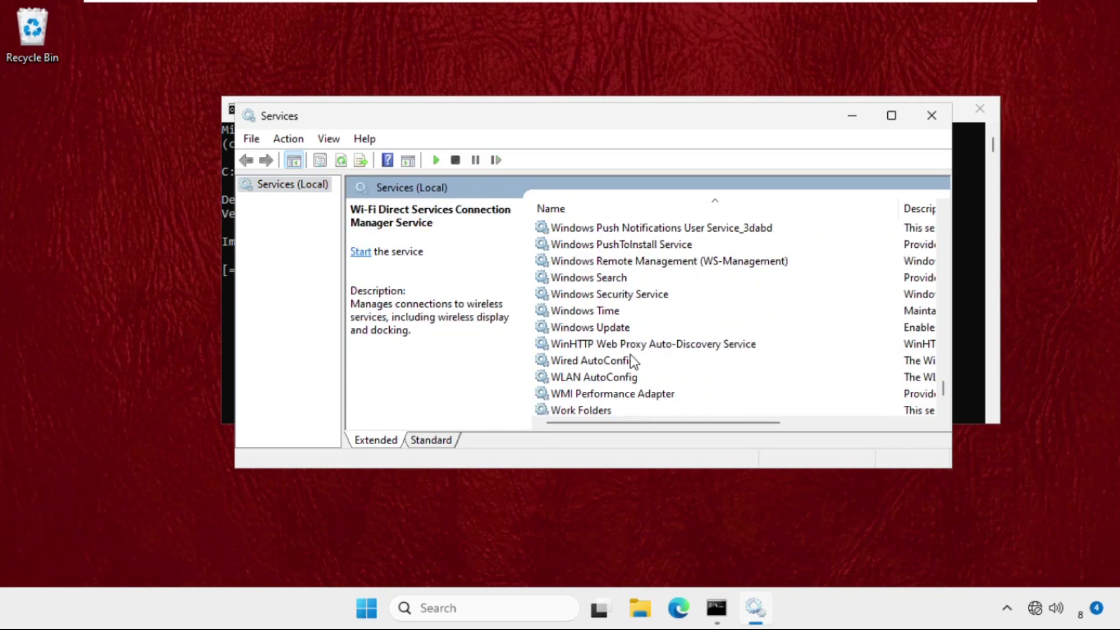
{"action": "left_click", "coordinate": [604, 331]}
{"action": "right_click", "coordinate": [607, 328]}
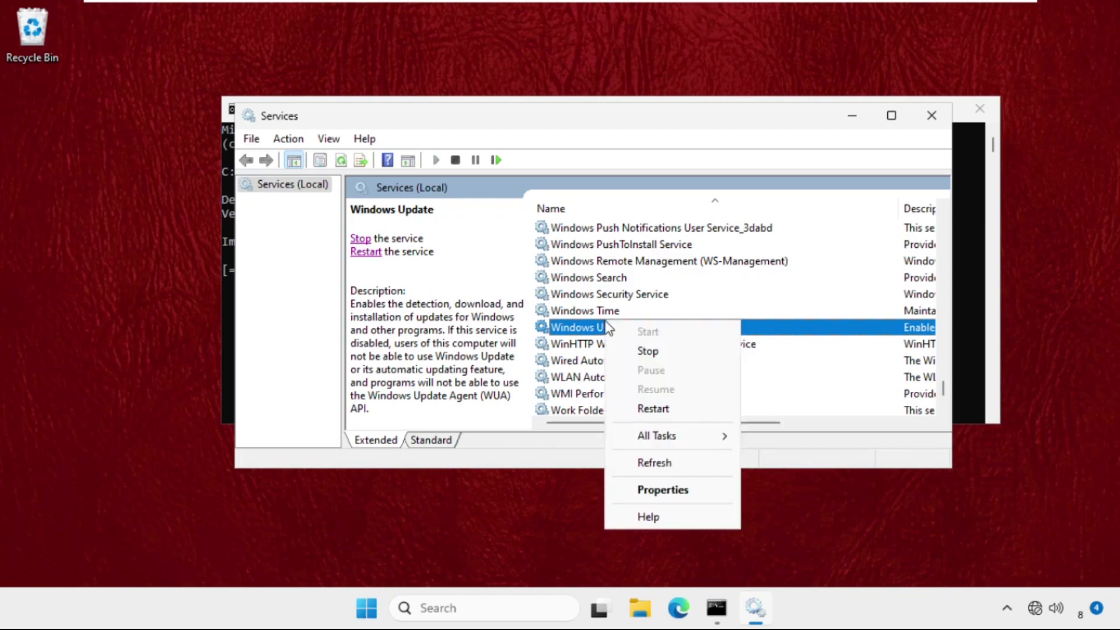
Set Windows Update's startup type to Automatic, apply it, and close Services.
{"action": "left_click", "coordinate": [662, 490]}
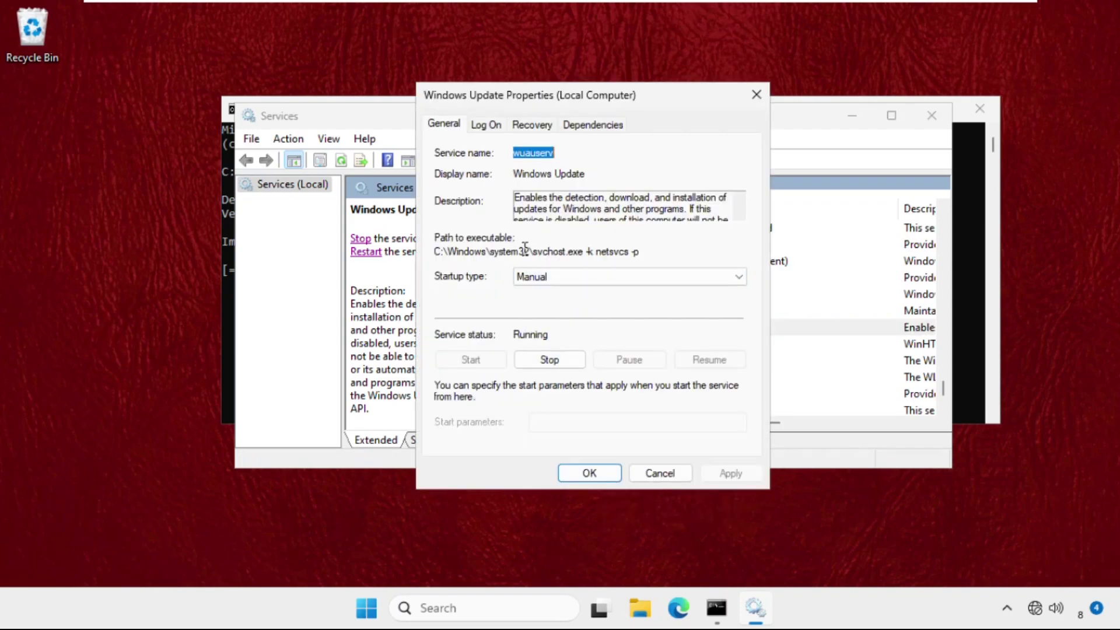
{"action": "left_click", "coordinate": [630, 276]}
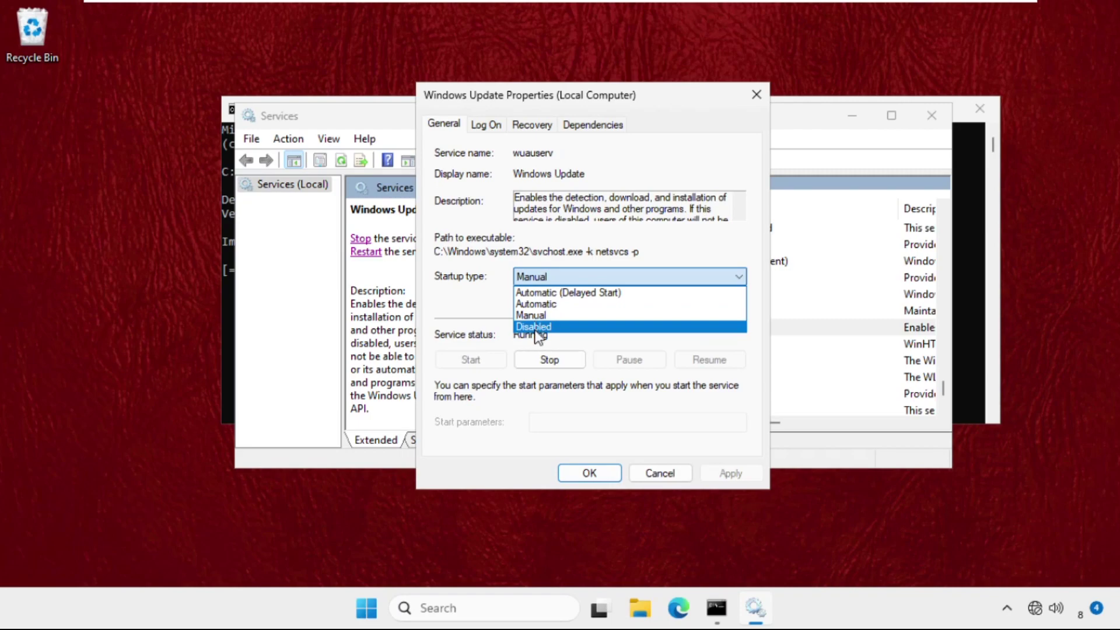
{"action": "left_click", "coordinate": [541, 305]}
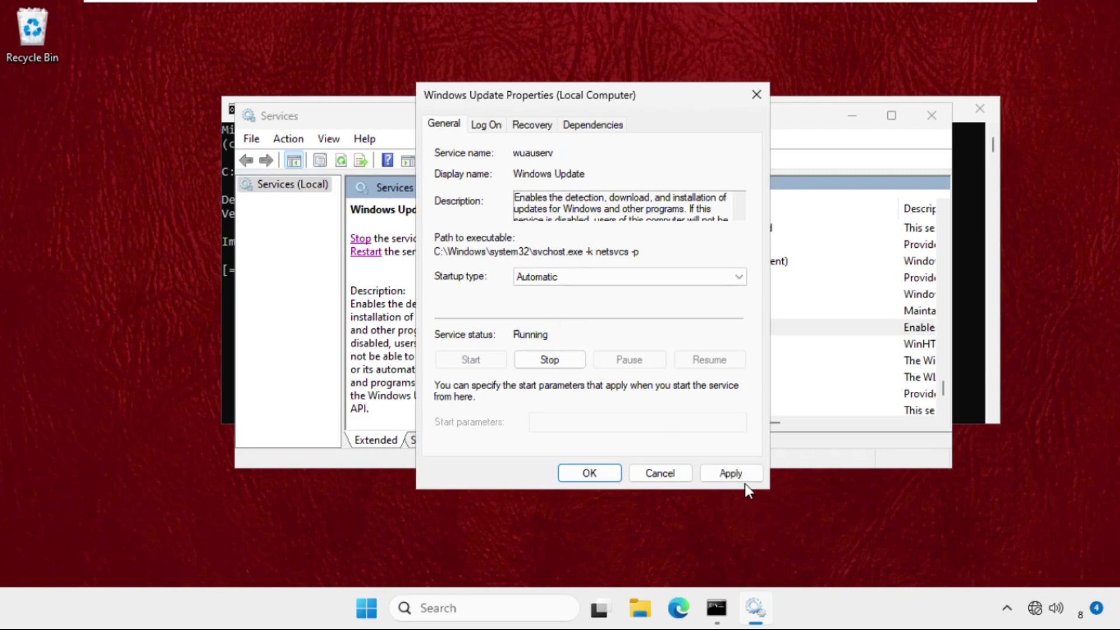
{"action": "left_click", "coordinate": [731, 474]}
{"action": "left_click", "coordinate": [589, 473]}
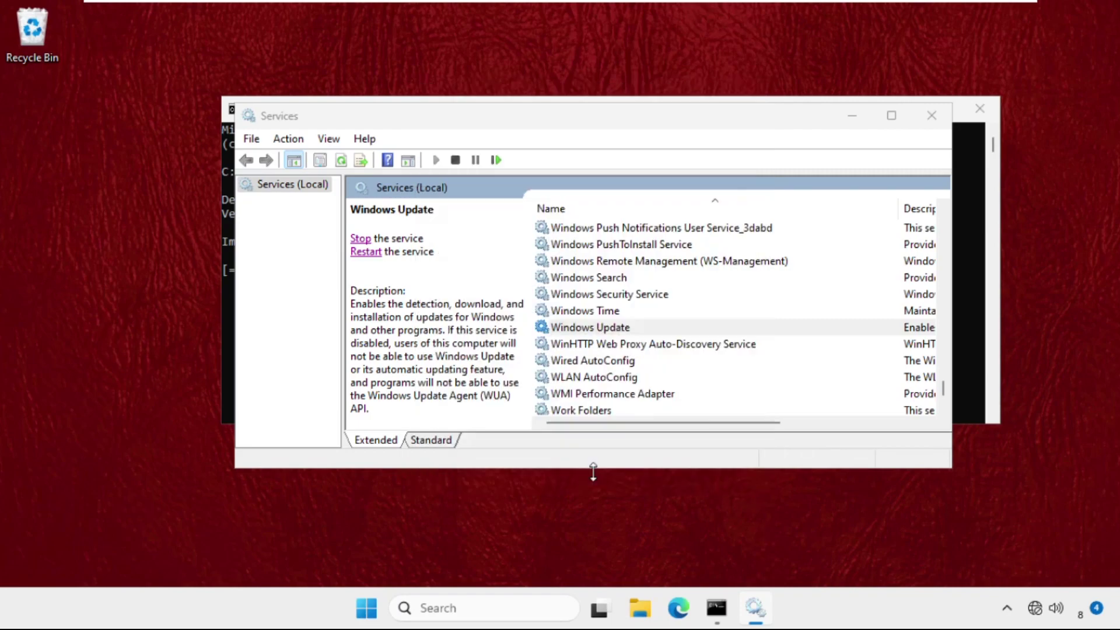
{"action": "left_click", "coordinate": [360, 238]}
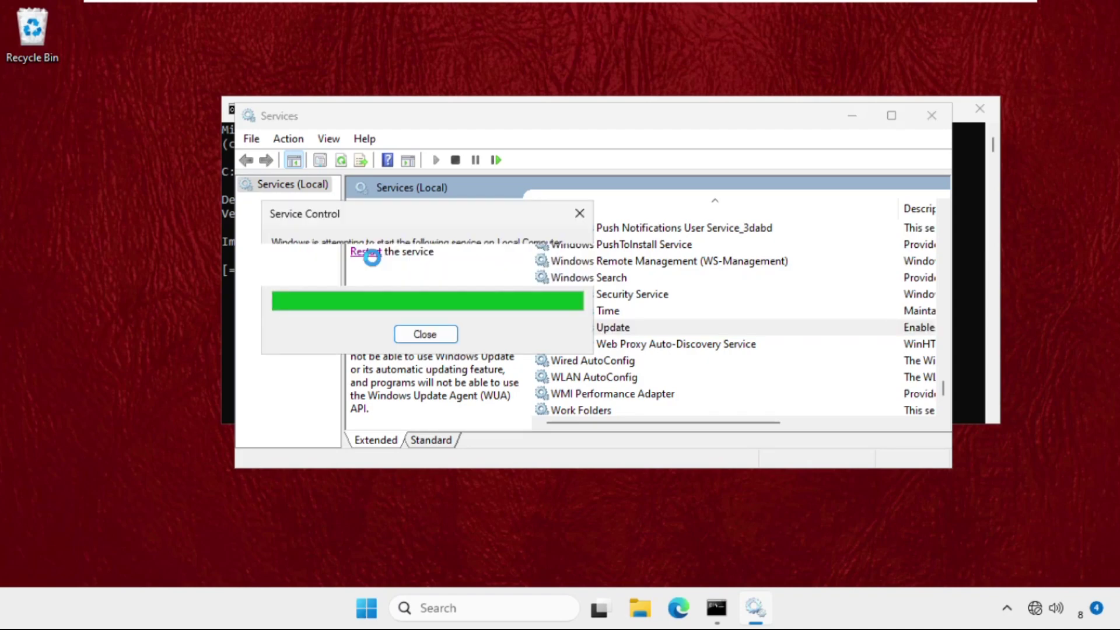
{"action": "left_click", "coordinate": [930, 117]}
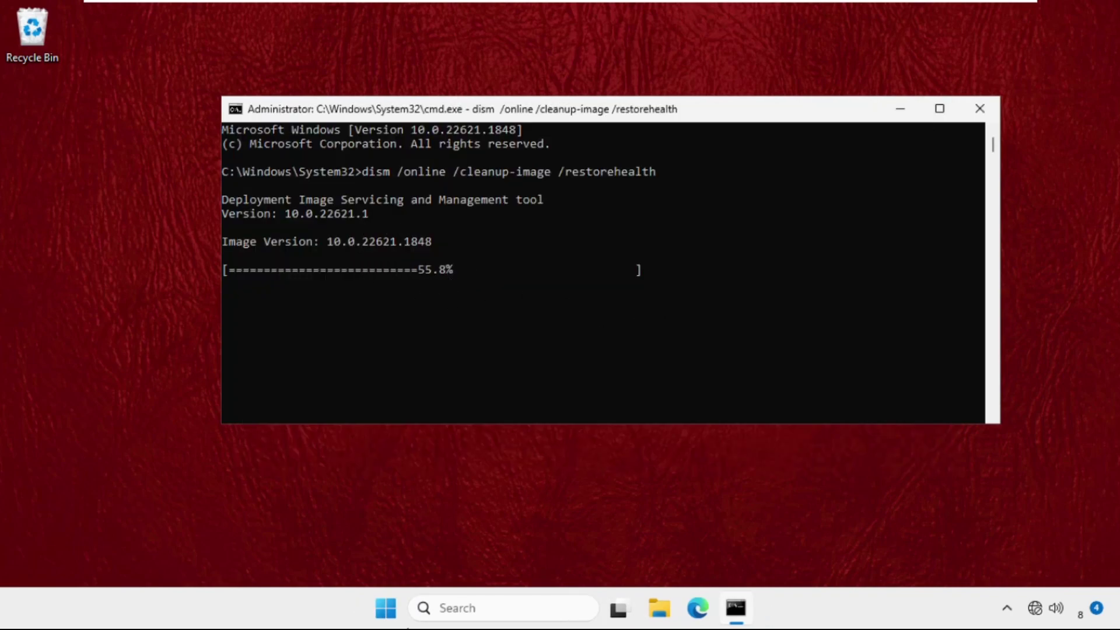
Show the Start menu power options to reach Restart.
{"action": "left_click", "coordinate": [385, 607]}
{"action": "left_click", "coordinate": [776, 549]}
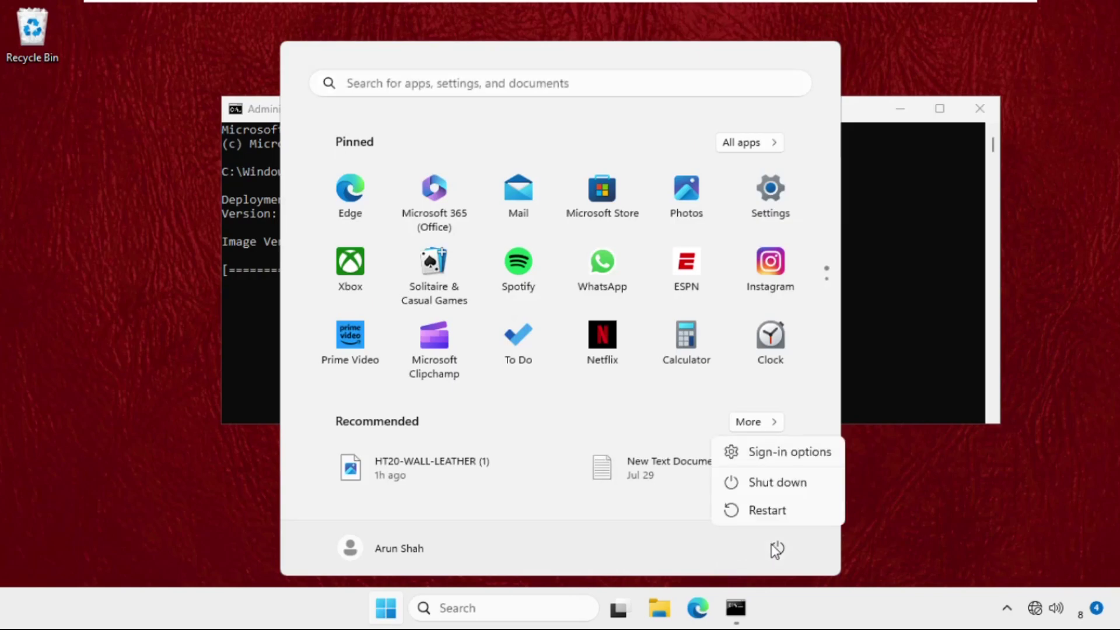